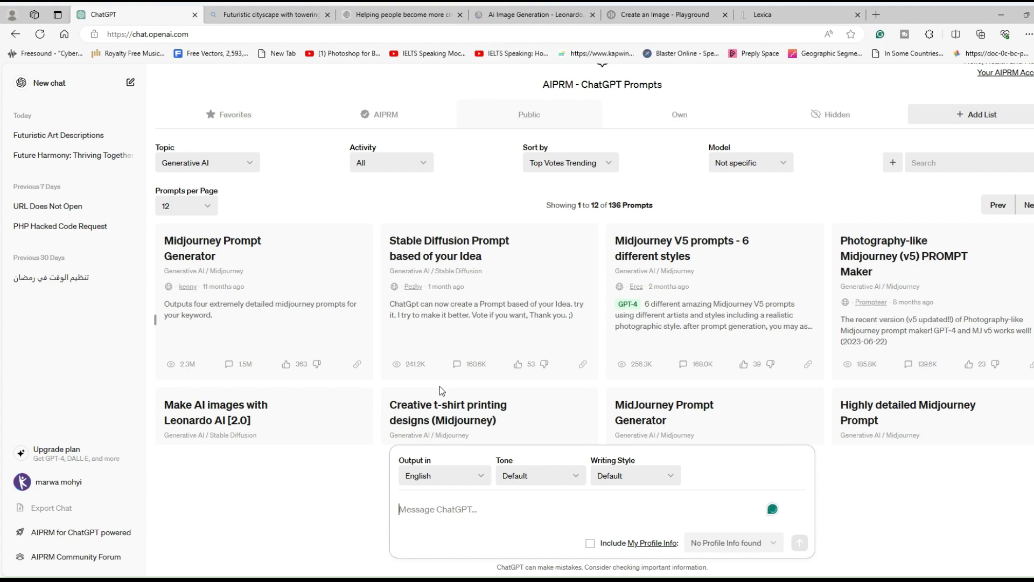
Submit "Make a description for a man is walking in the morning in the street. high details for face and more realistic photo" to AI Image Prompt Generator.
{"action": "scroll", "coordinate": [439, 387], "scroll_direction": "down", "scroll_amount": 5}
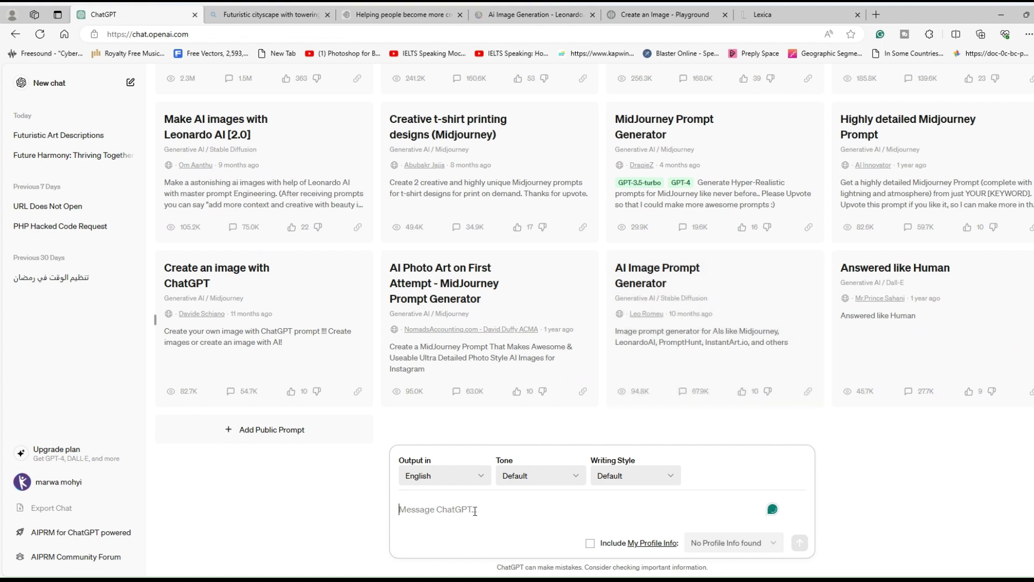
{"action": "left_click", "coordinate": [765, 263]}
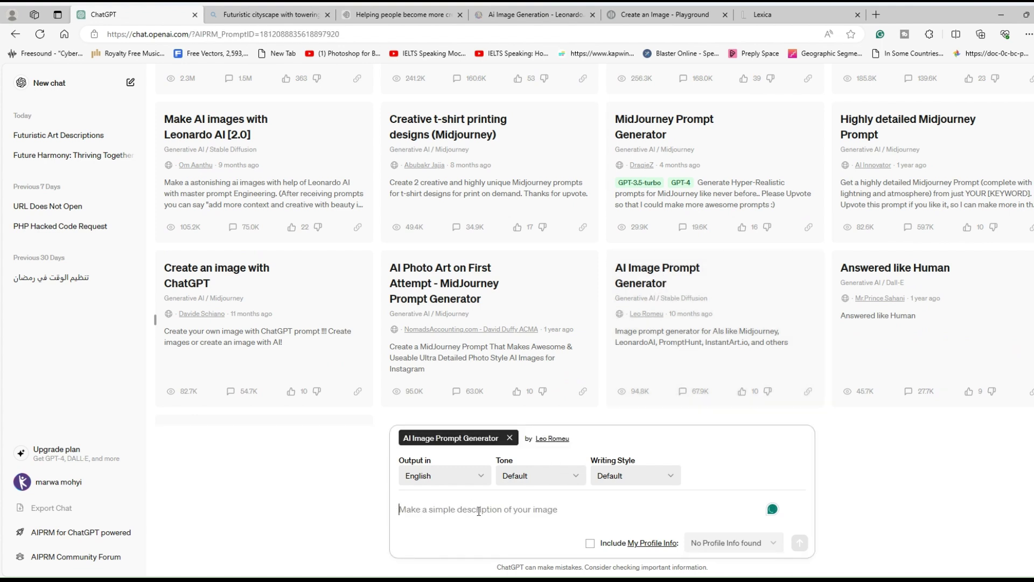
{"action": "type", "text": "Ma"}
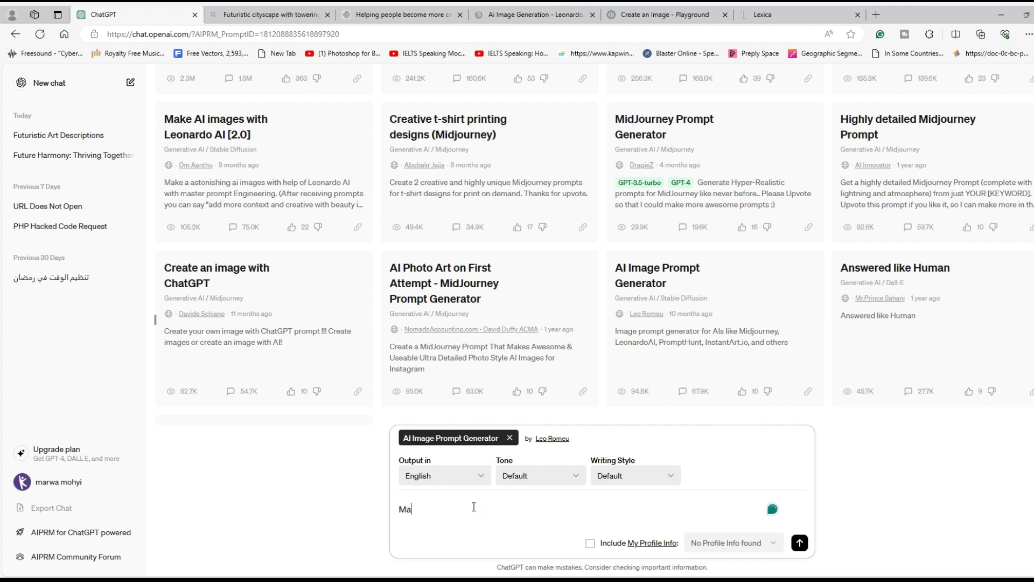
{"action": "type", "text": "ke a description for a man is walki"}
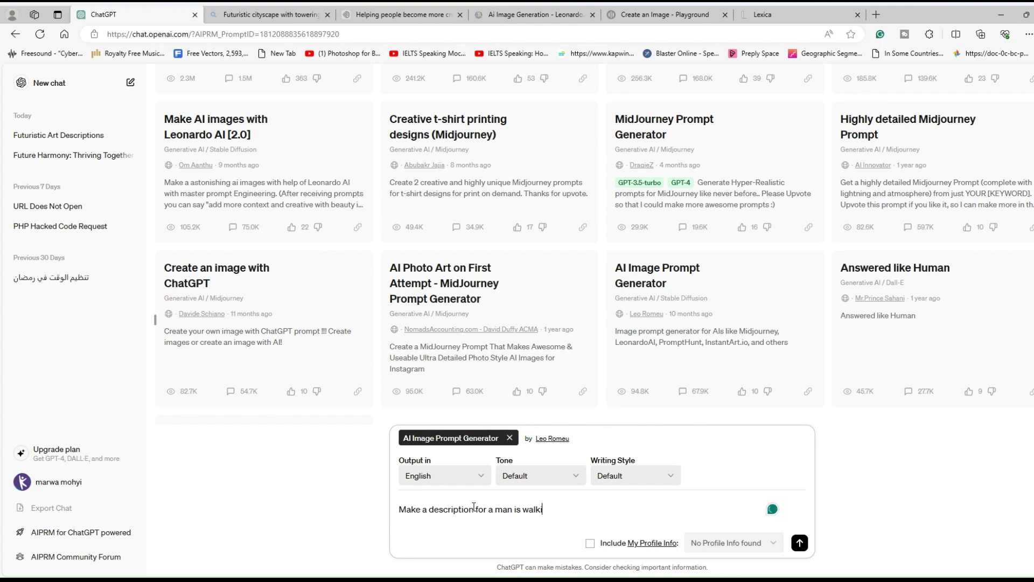
{"action": "type", "text": "ng in the fmorning in the street"}
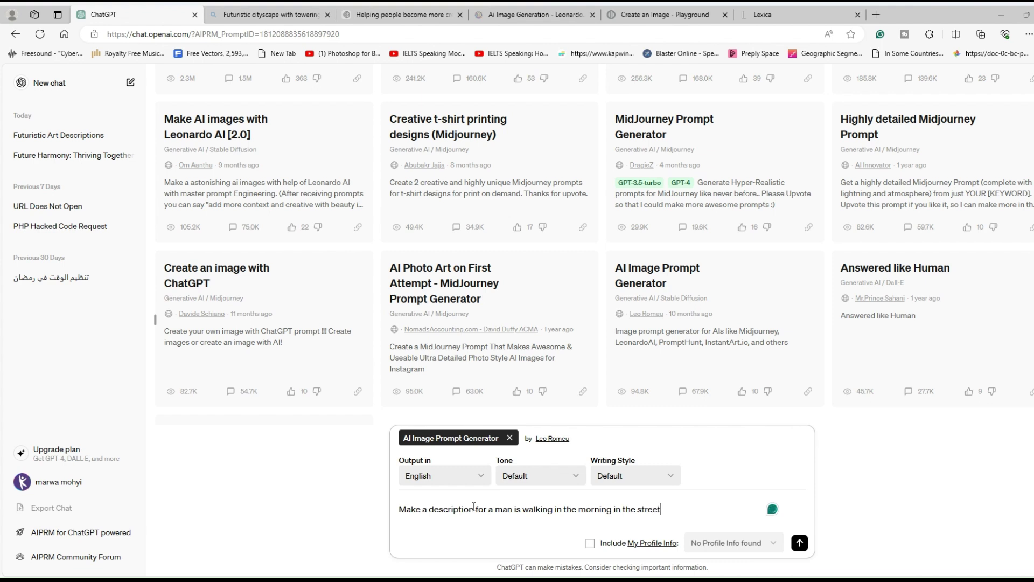
{"action": "type", "text": ". he"}
{"action": "key", "text": "BackSpace"}
{"action": "type", "text": "igh details for face and more realistic photo"}
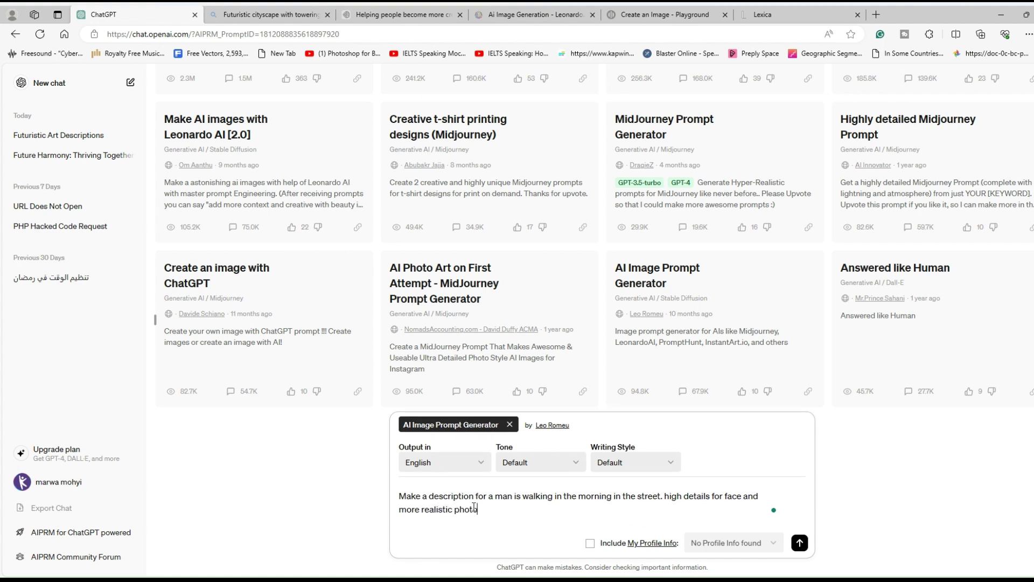
{"action": "left_click", "coordinate": [800, 542]}
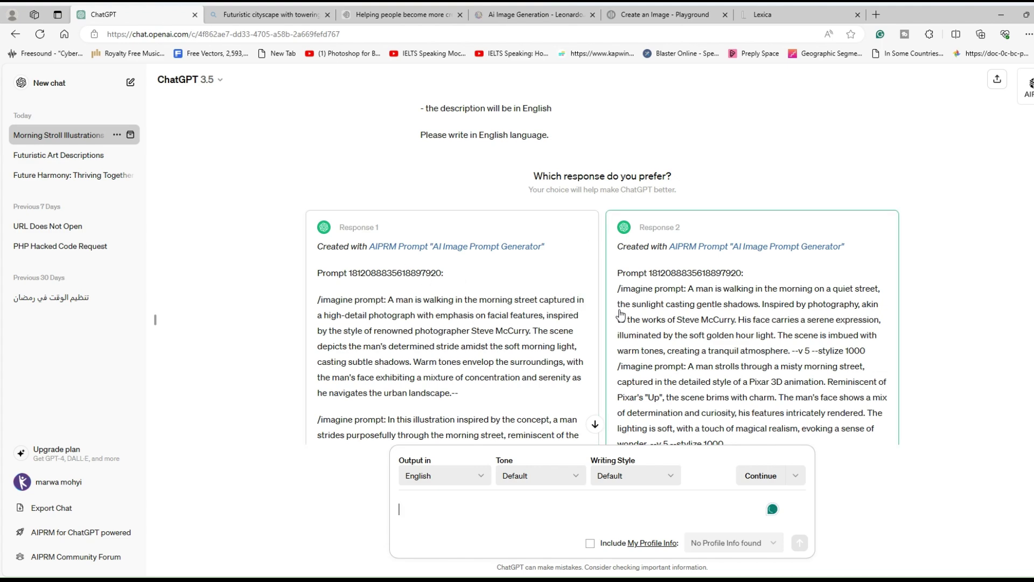
Choose Response 1 as the preferred answer and copy the text of its first /imagine prompt.
{"action": "scroll", "coordinate": [503, 365], "scroll_direction": "down", "scroll_amount": 5}
{"action": "scroll", "coordinate": [453, 259], "scroll_direction": "up", "scroll_amount": 3}
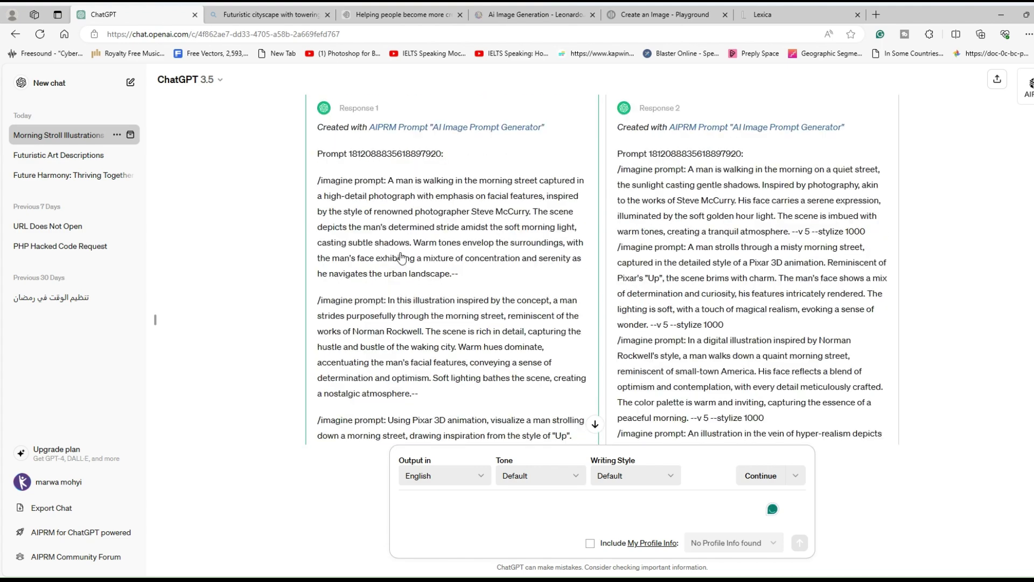
{"action": "left_click", "coordinate": [566, 201]}
{"action": "left_click_drag", "start_coordinate": [491, 123], "coordinate": [704, 185]}
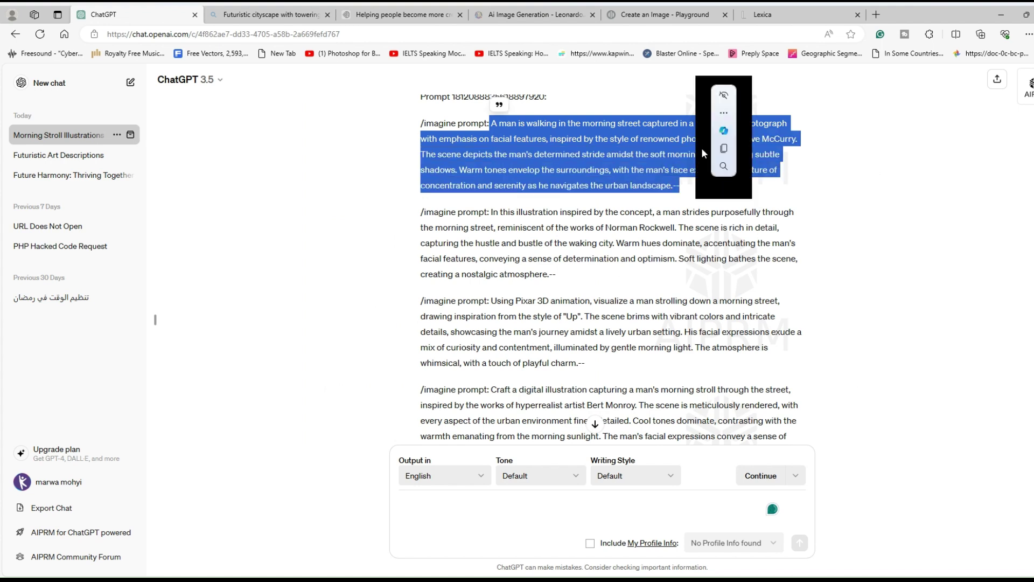
{"action": "left_click", "coordinate": [723, 150]}
{"action": "scroll", "coordinate": [442, 359], "scroll_direction": "down", "scroll_amount": 2}
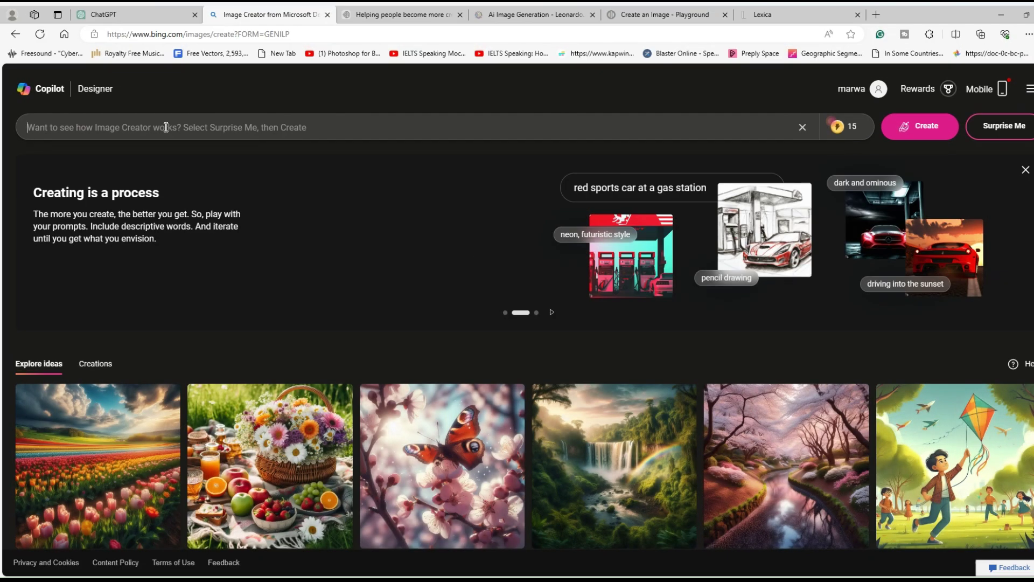
Switch to Microsoft Designer's Image Creator and create images from the copied prompt.
{"action": "left_click", "coordinate": [166, 128]}
{"action": "key", "text": "ctrl+v"}
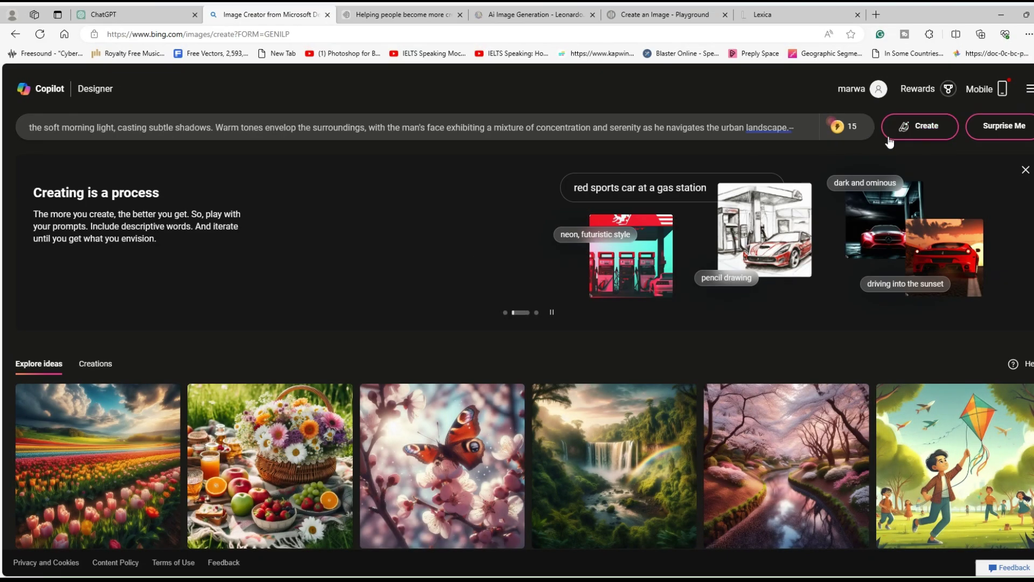
{"action": "left_click", "coordinate": [920, 126]}
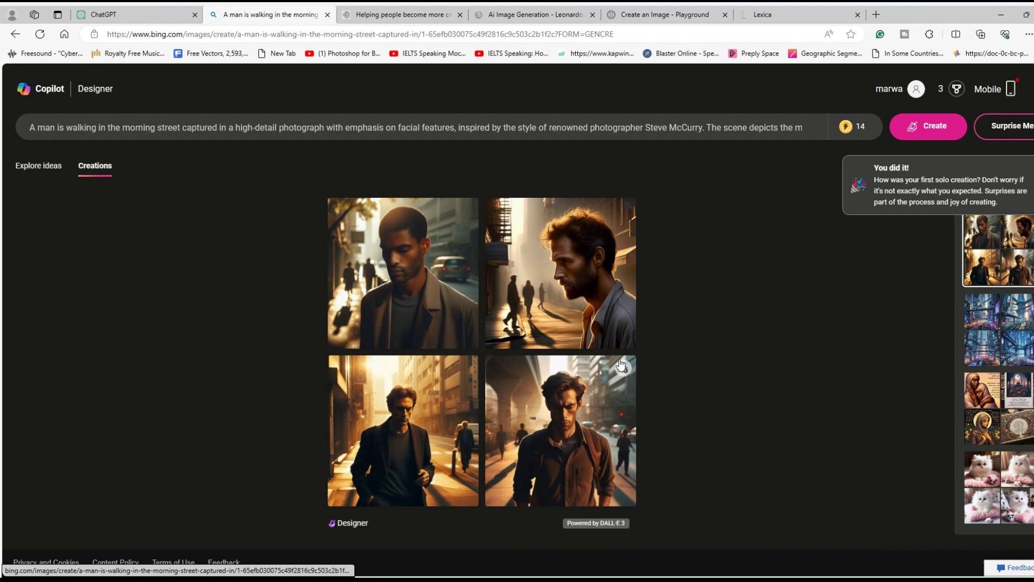
Examine the generated images of the walking man at full size, going forward and back through the set.
{"action": "left_click", "coordinate": [459, 301]}
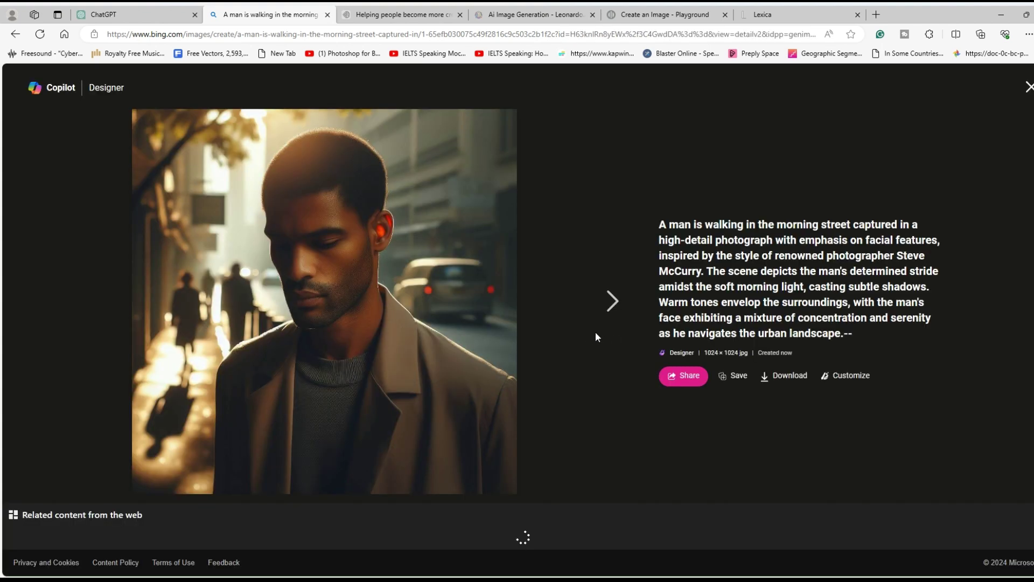
{"action": "left_click", "coordinate": [611, 303]}
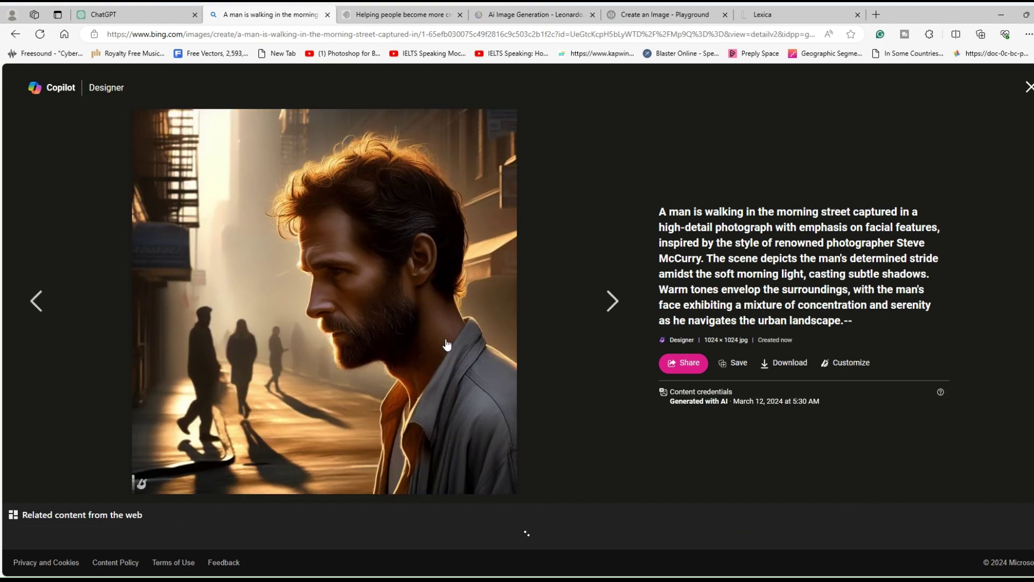
{"action": "left_click", "coordinate": [608, 315]}
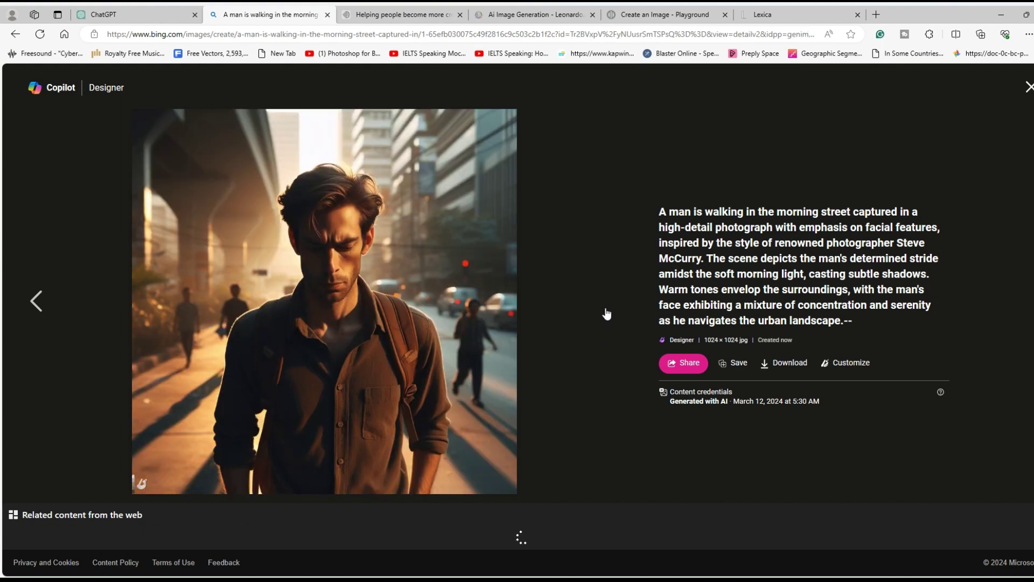
{"action": "left_click", "coordinate": [66, 303]}
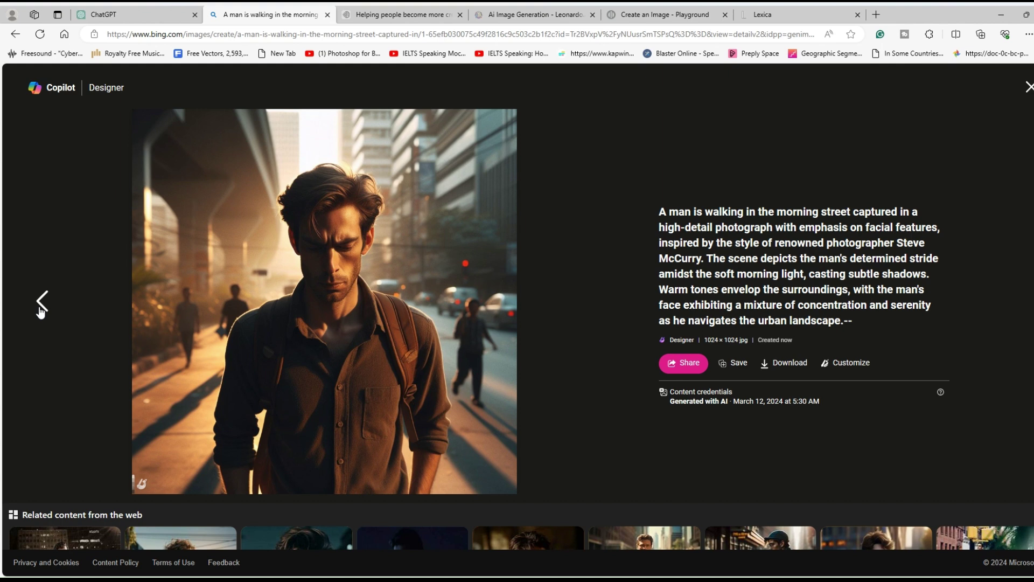
{"action": "left_click", "coordinate": [44, 309]}
{"action": "left_click", "coordinate": [49, 310]}
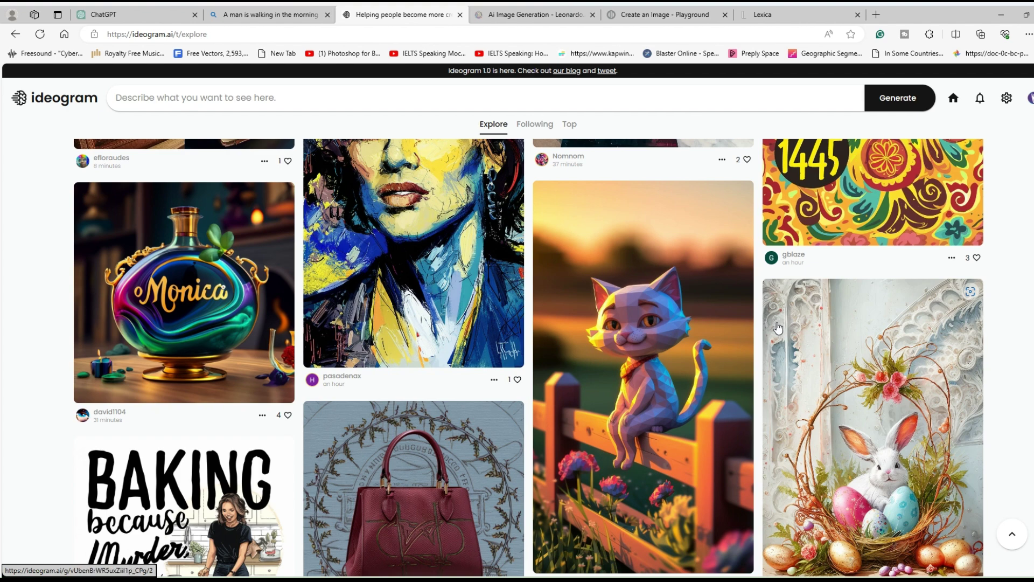
In Ideogram, generate images from the copied prompt with Magic Prompt on and the cinematic style.
{"action": "left_click", "coordinate": [295, 100]}
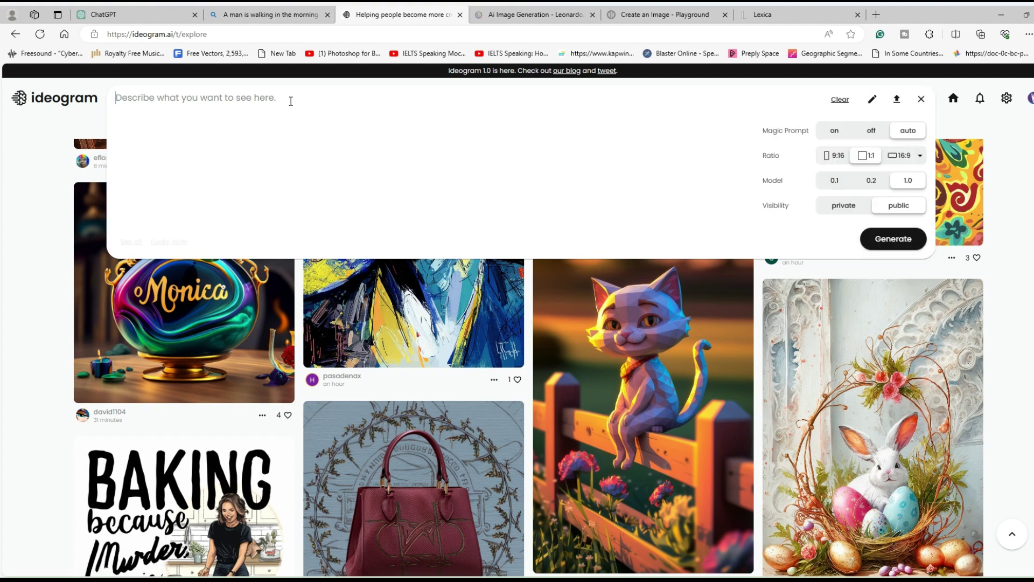
{"action": "key", "text": "ctrl+v"}
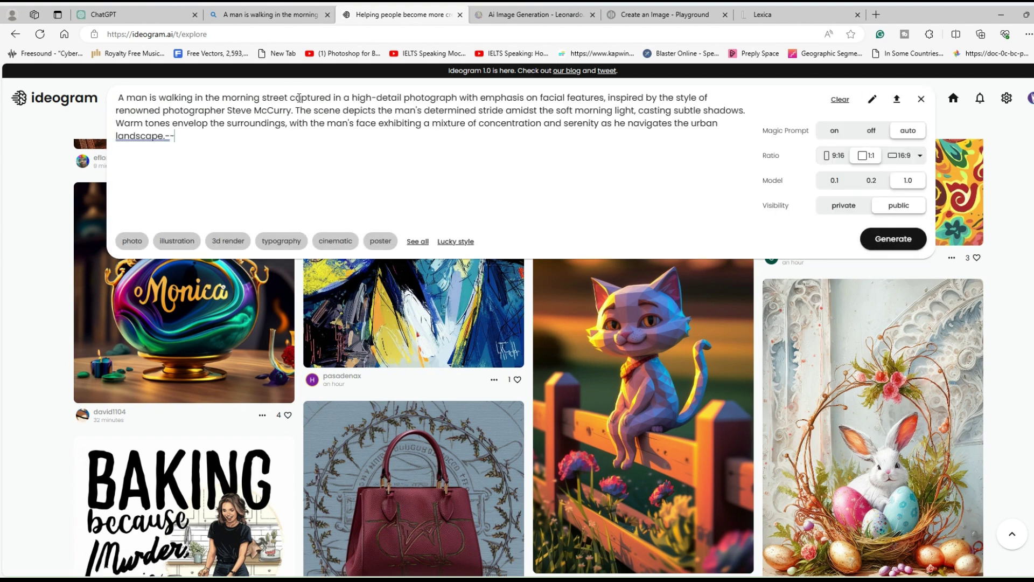
{"action": "left_click", "coordinate": [836, 133]}
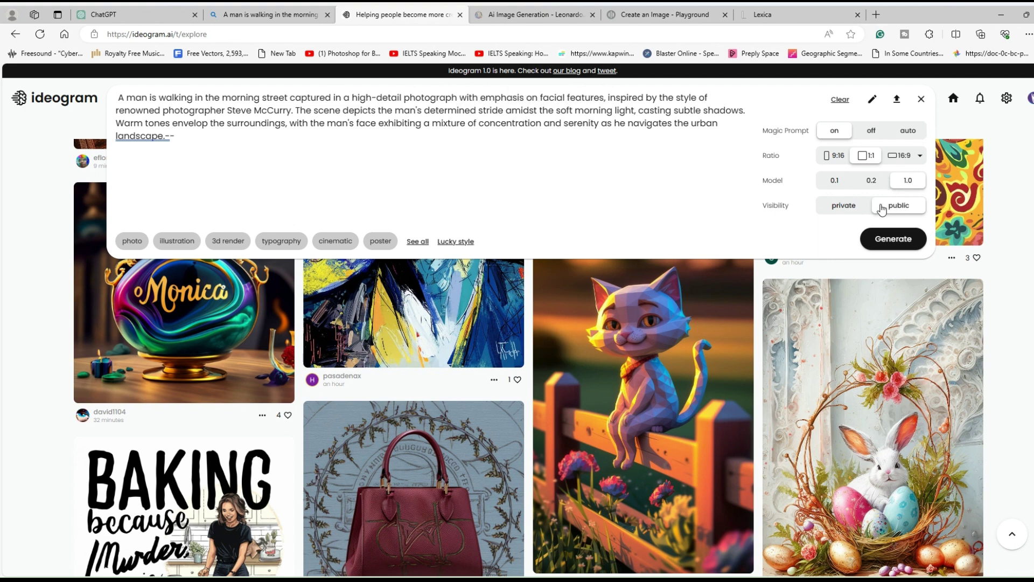
{"action": "left_click", "coordinate": [835, 208]}
{"action": "left_click", "coordinate": [332, 241]}
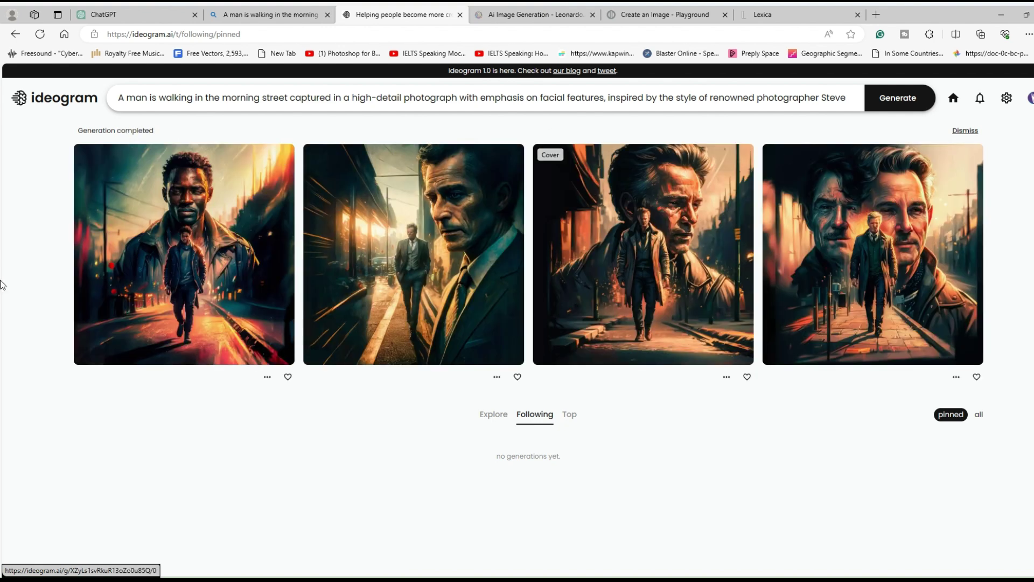
Examine the first and second cinematic images at full size.
{"action": "left_click", "coordinate": [174, 264]}
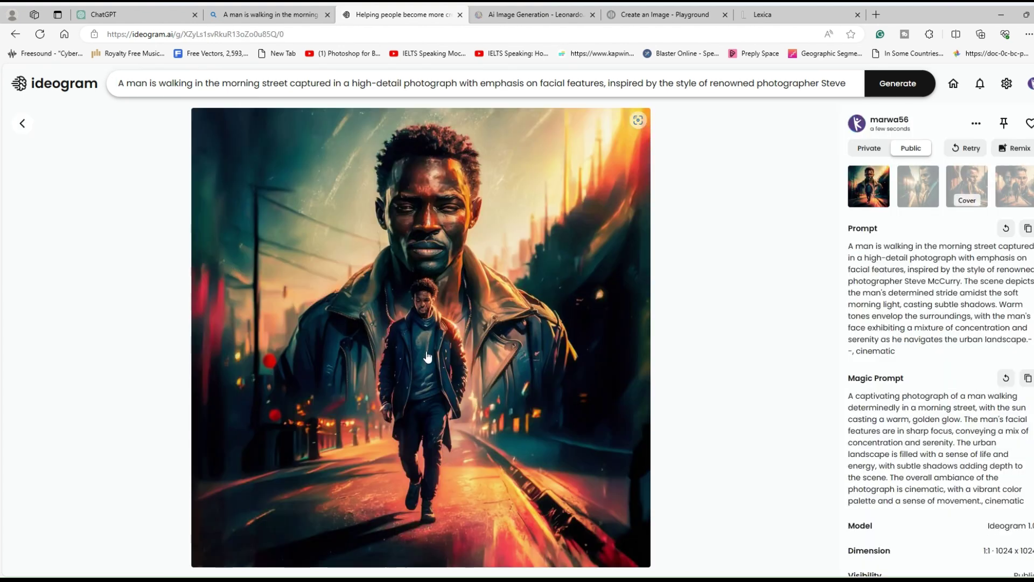
{"action": "left_click", "coordinate": [22, 124]}
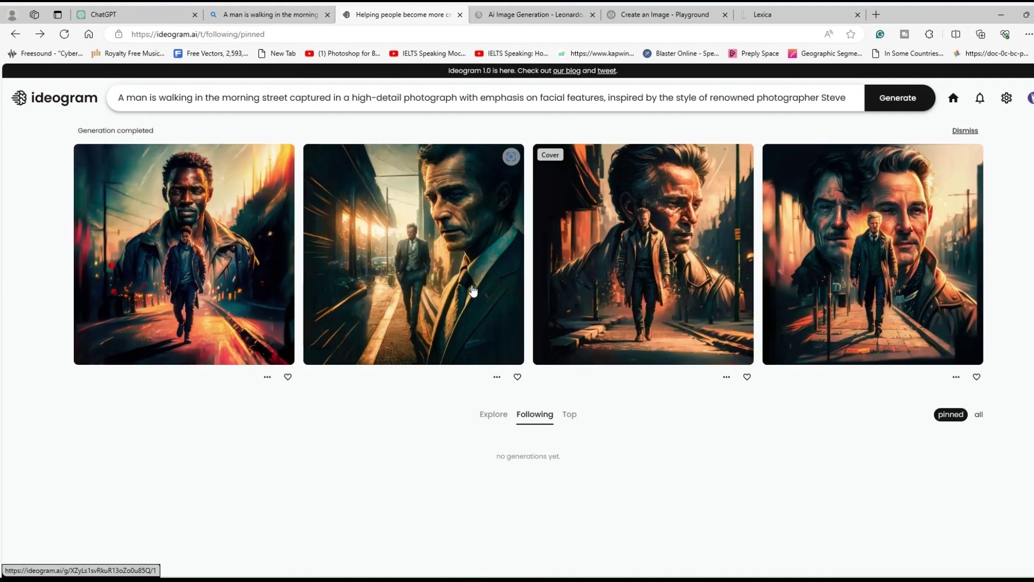
{"action": "left_click", "coordinate": [501, 227]}
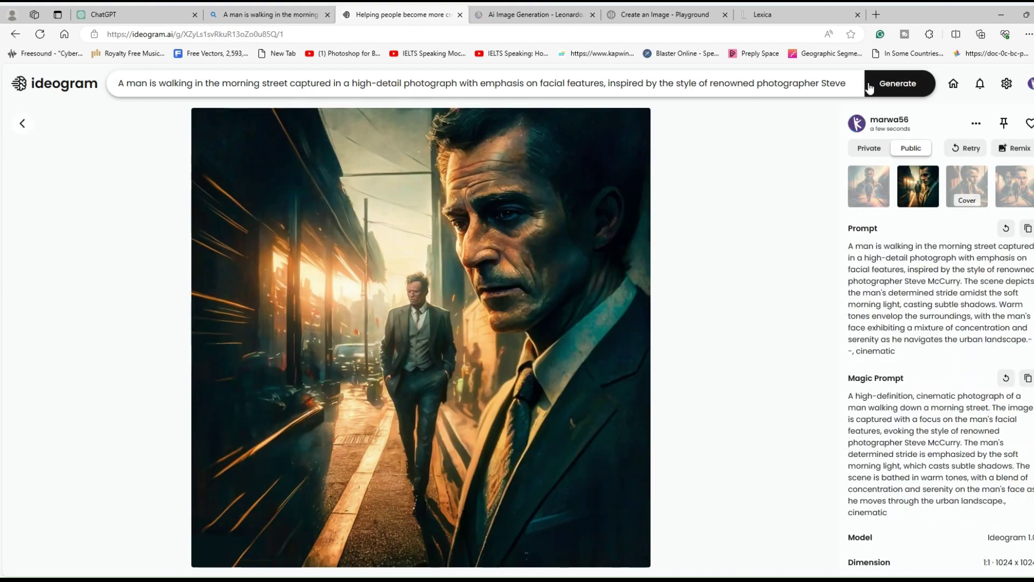
Set Magic Prompt to off and generate the images again from the same prompt.
{"action": "left_click", "coordinate": [854, 90]}
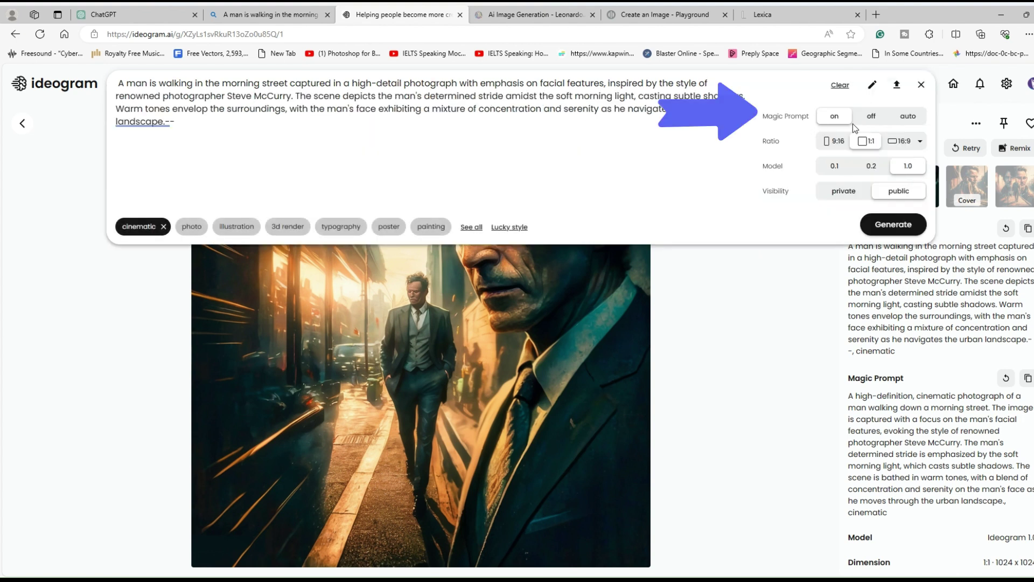
{"action": "left_click", "coordinate": [884, 117]}
{"action": "left_click", "coordinate": [893, 225]}
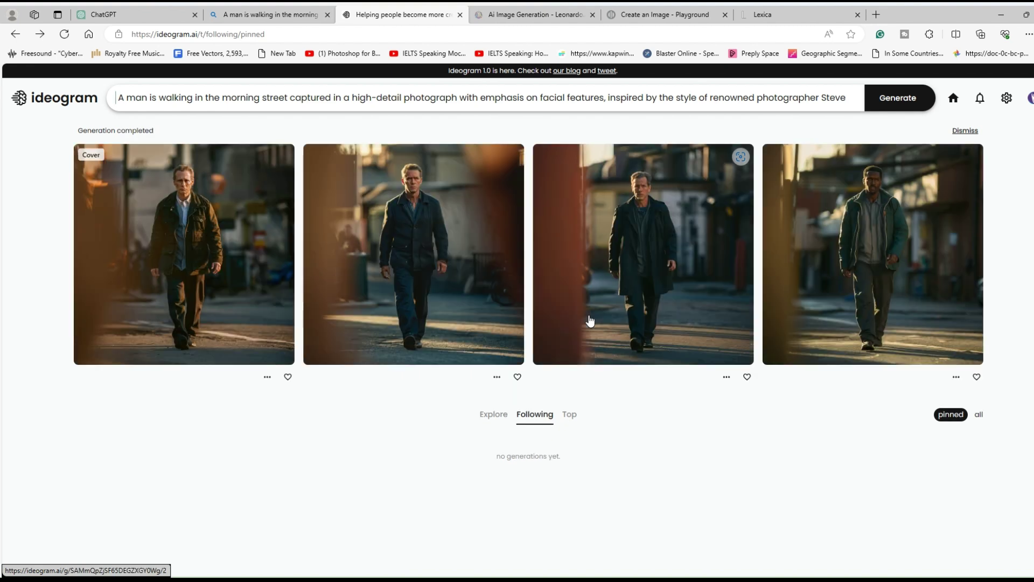
Examine all four images generated without Magic Prompt at full size, then return to the results overview.
{"action": "left_click", "coordinate": [251, 271]}
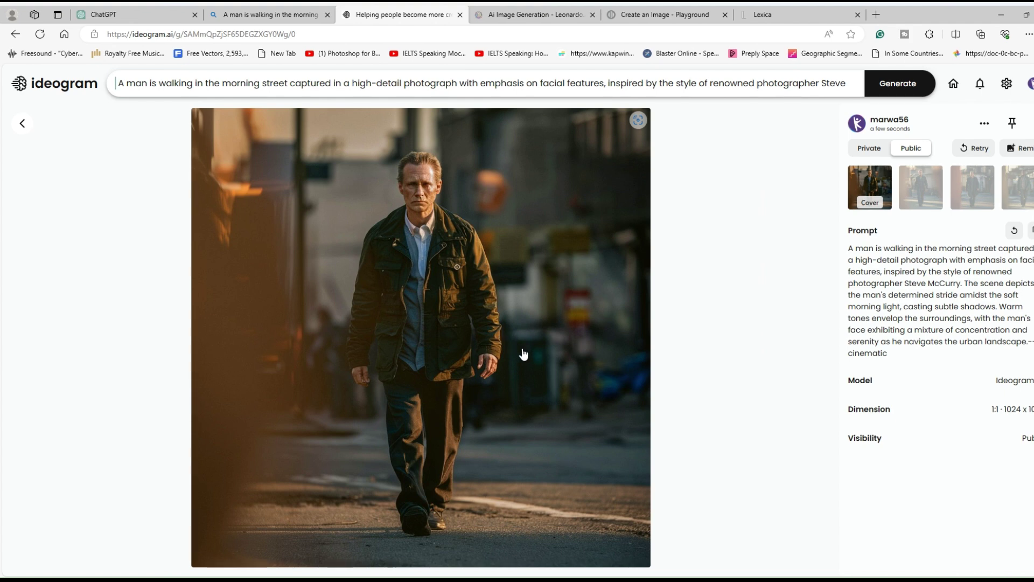
{"action": "scroll", "coordinate": [526, 351], "scroll_direction": "down", "scroll_amount": 2}
{"action": "scroll", "coordinate": [528, 351], "scroll_direction": "up", "scroll_amount": 2}
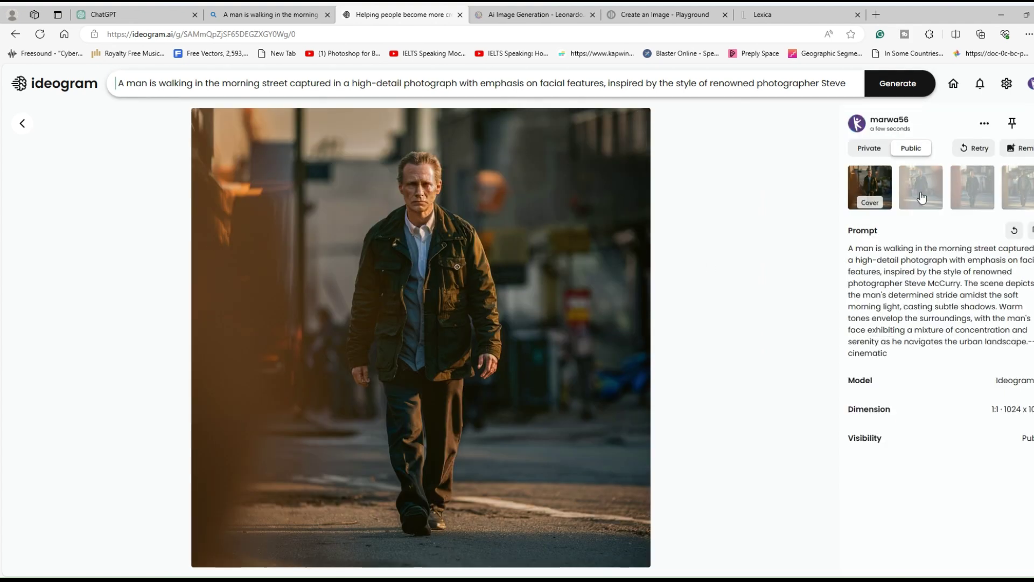
{"action": "left_click", "coordinate": [922, 196]}
{"action": "left_click", "coordinate": [969, 203]}
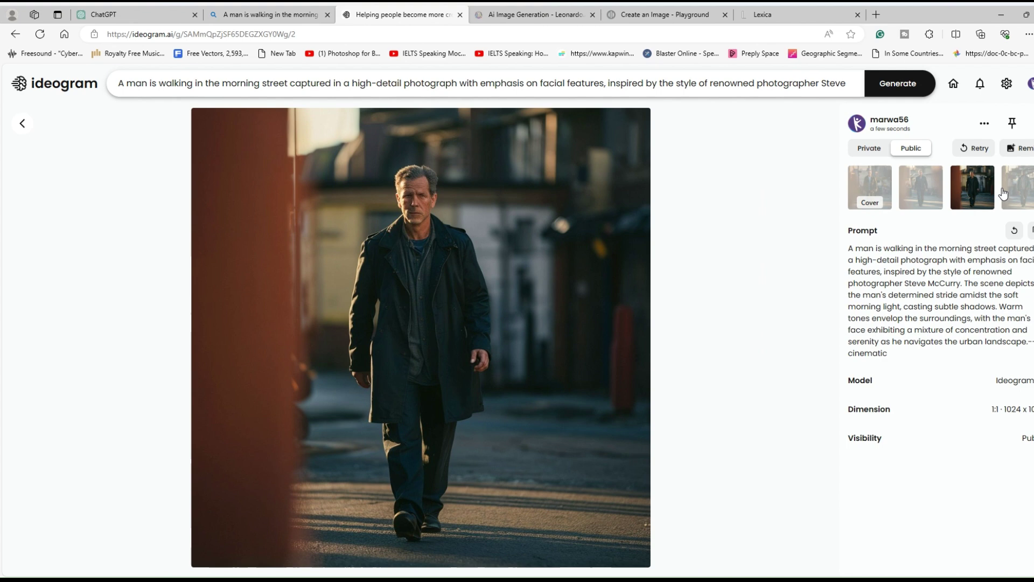
{"action": "left_click", "coordinate": [1012, 199]}
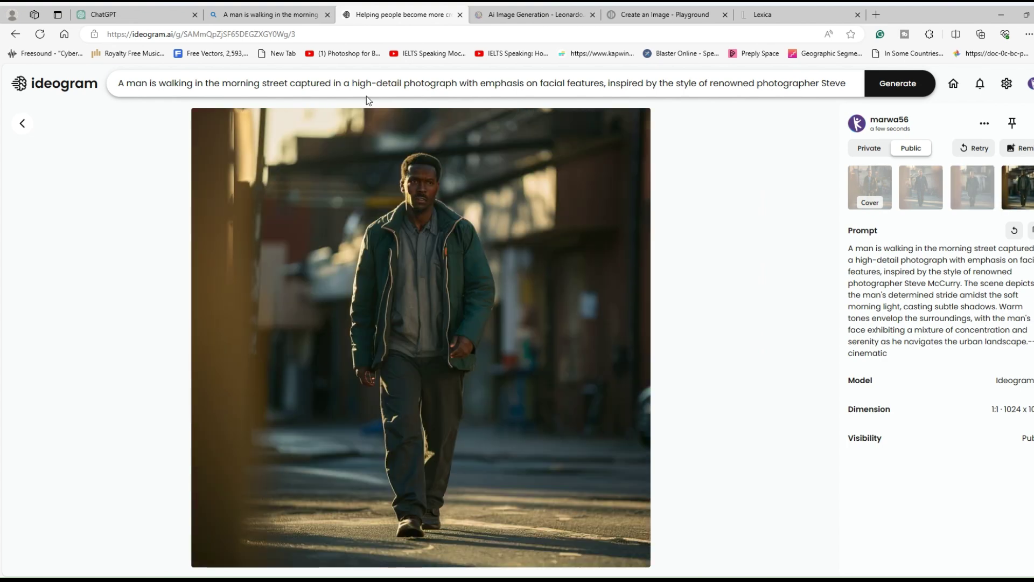
{"action": "left_click", "coordinate": [21, 127]}
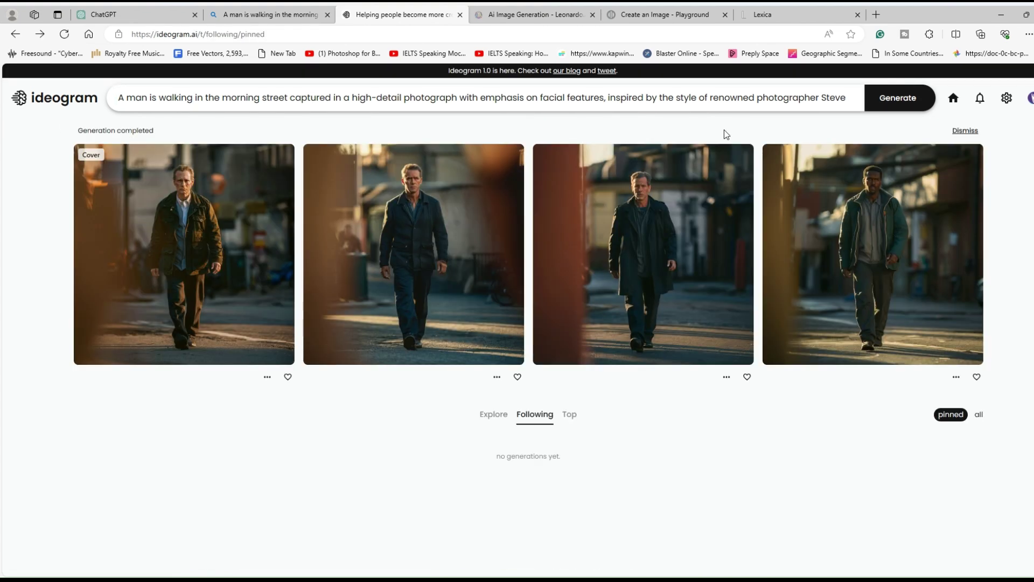
Replace the cinematic style with the photo style and generate new images from the same prompt.
{"action": "left_click", "coordinate": [701, 99]}
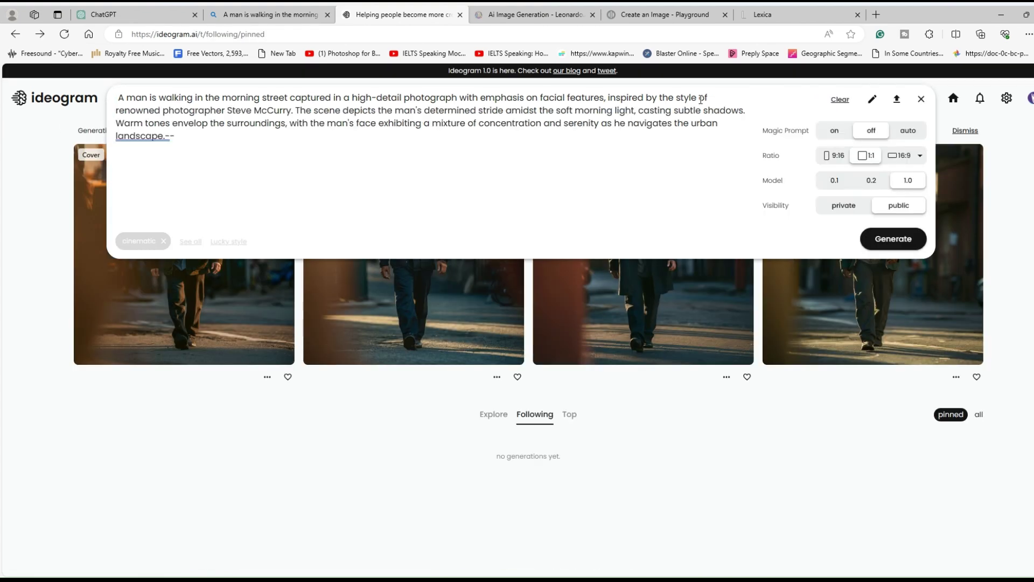
{"action": "left_click", "coordinate": [164, 242]}
{"action": "left_click", "coordinate": [129, 243]}
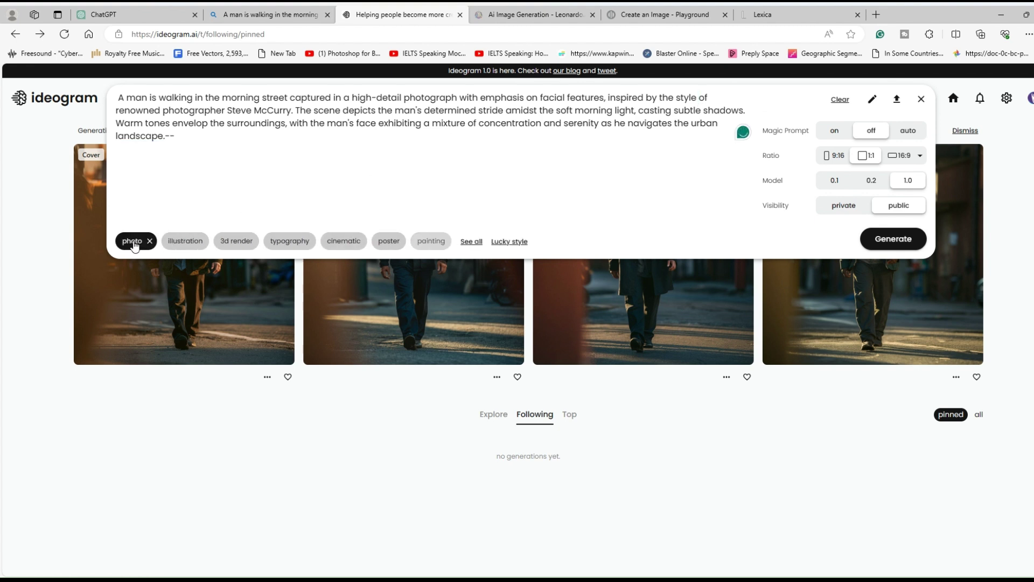
{"action": "left_click", "coordinate": [895, 239]}
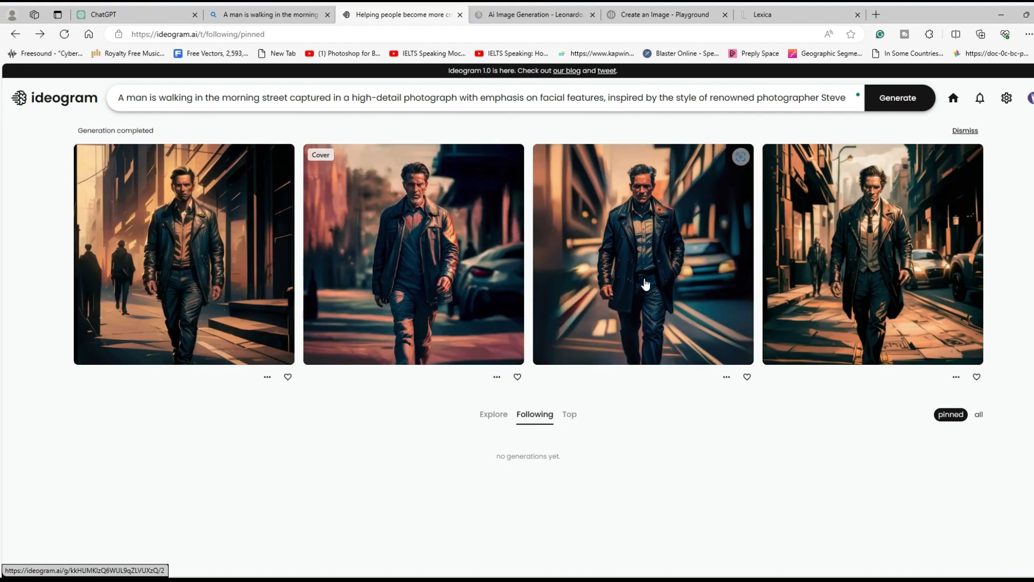
Examine all four photo-style images at full size, then return to the results overview.
{"action": "left_click", "coordinate": [267, 249]}
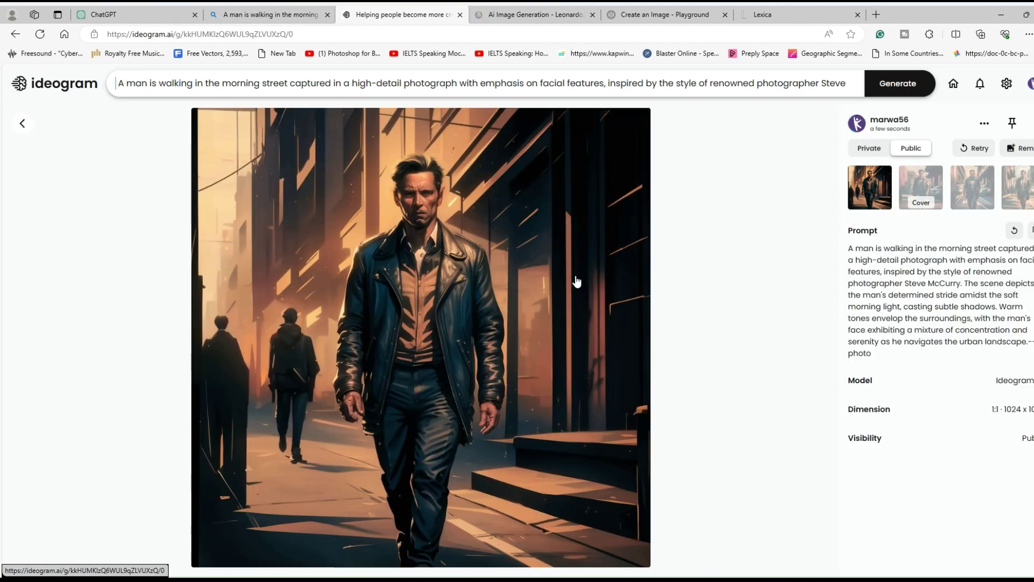
{"action": "left_click", "coordinate": [921, 197]}
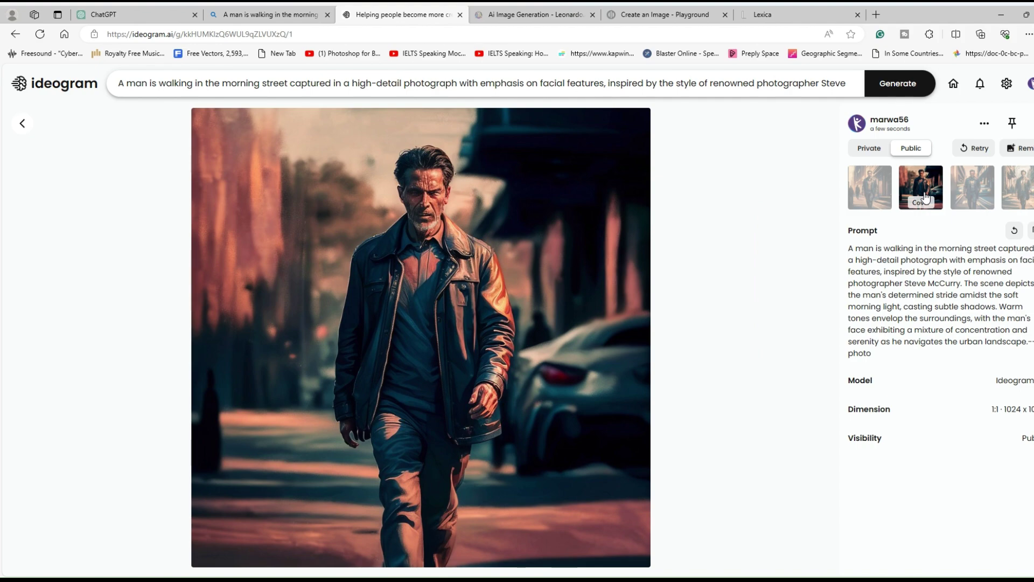
{"action": "left_click", "coordinate": [963, 193]}
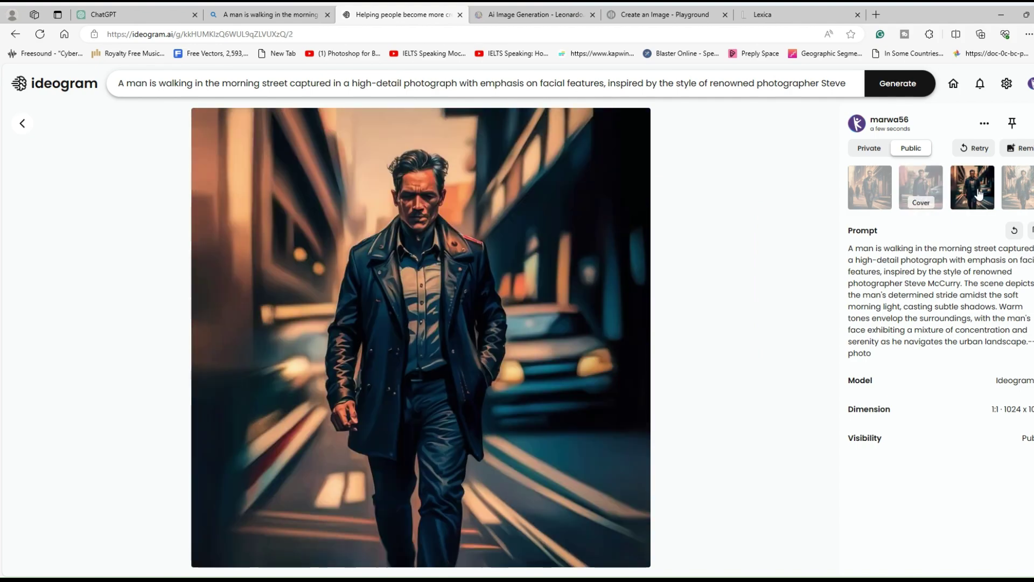
{"action": "left_click", "coordinate": [1016, 191]}
{"action": "left_click", "coordinate": [23, 123]}
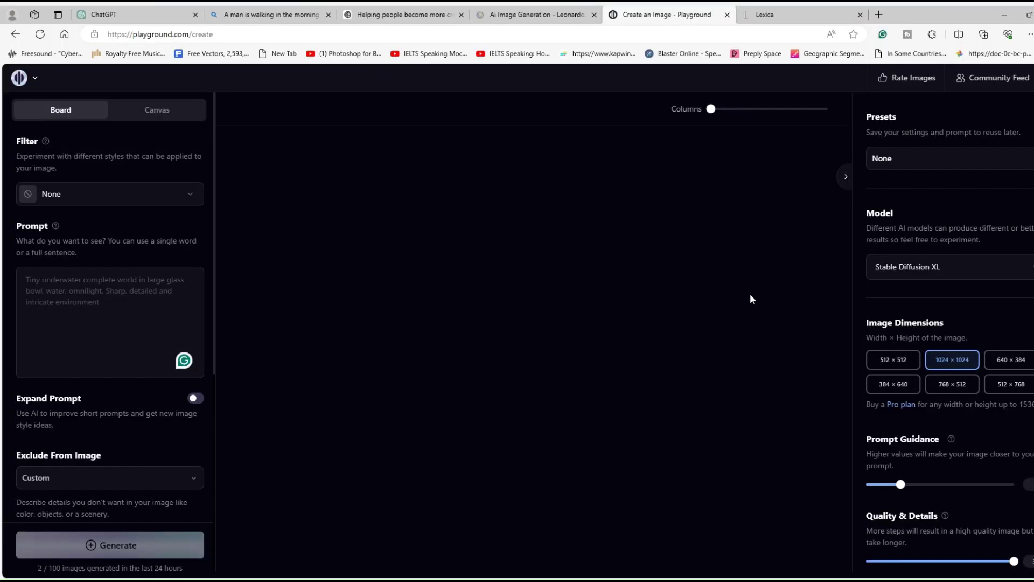
In Playground, enter the prompt of the man walking in the morning street and replace the exclusion text with the negative prompts copied from ChatGPT.
{"action": "type", "text": "A man is walking in the morning street captured in a high-detail photograph with emphasis on facial features, inspired by the style of renowned photographer Steve McCurry. The scene depicts the man's determined stride amidst the soft morning light, casting subtle shadows. Warm tones envelop the surroundings, with the man's face exhibiting a mixture of concentration and serenity as he navigates the urban landscape.--"}
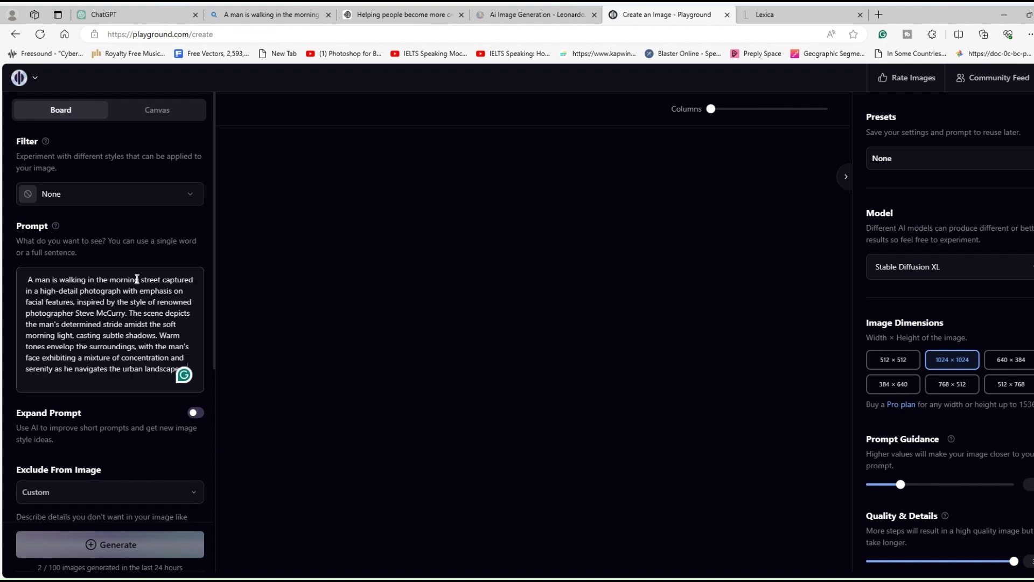
{"action": "scroll", "coordinate": [105, 442], "scroll_direction": "down", "scroll_amount": 3}
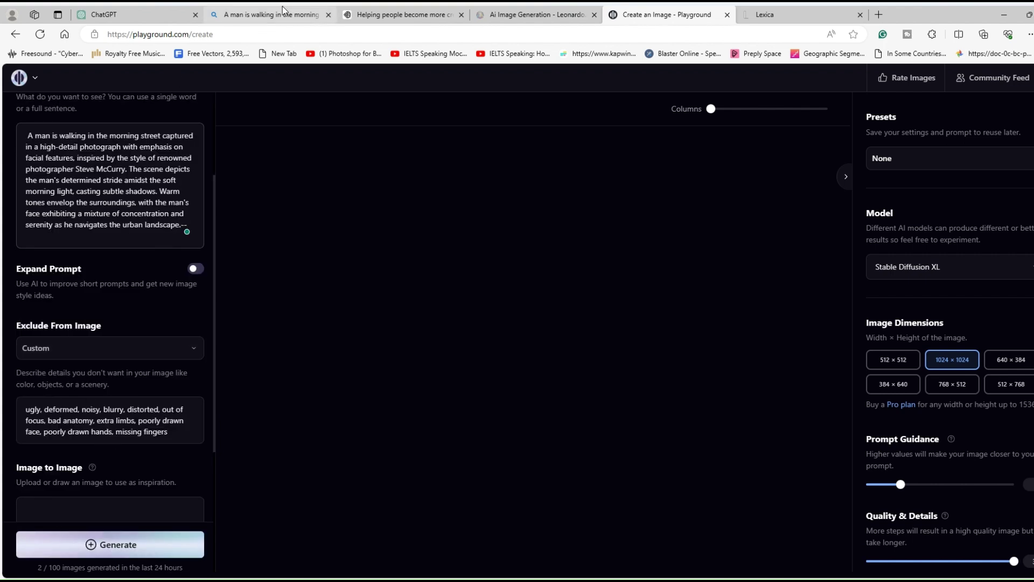
{"action": "mouse_move", "coordinate": [263, 16]}
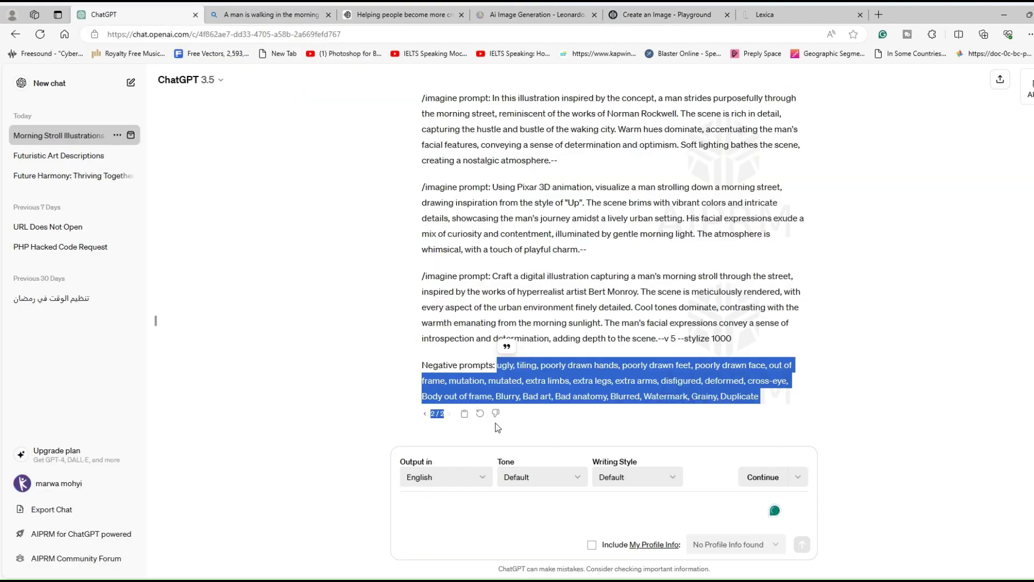
{"action": "right_click", "coordinate": [510, 371]}
{"action": "left_click", "coordinate": [539, 118]}
{"action": "left_click", "coordinate": [668, 15]}
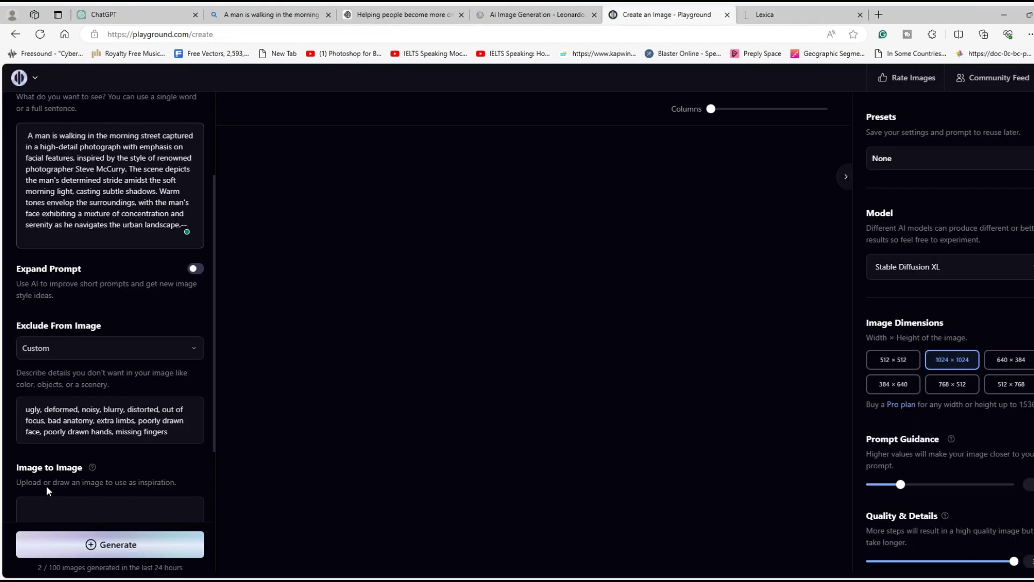
{"action": "triple_click", "coordinate": [83, 411]}
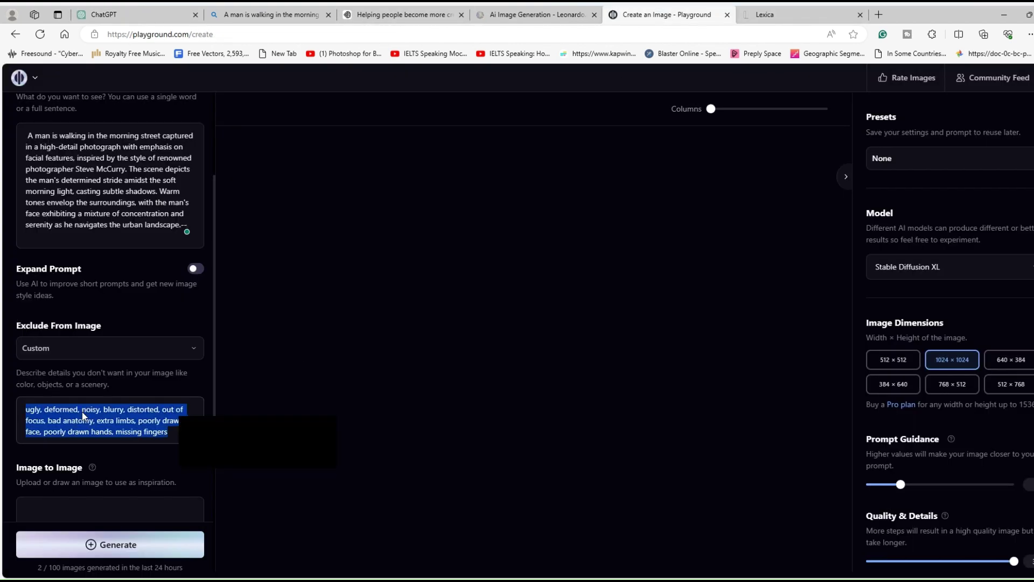
{"action": "type", "text": "ugly, tiling, poorly drawn hands, poorly drawn feet, poorly drawn face, out of frame, mutation, mutated, extra limbs, extra legs, extra arms, disfigured, deformed, cross-eye, Body out of frame, Blurry, Bad art, Bad anatomy, Blurred, Watermark, Grainy, Duplicate   2 / 2"}
Set the model to Playground v2.5 with the filter at None and generate the image.
{"action": "scroll", "coordinate": [182, 204], "scroll_direction": "up", "scroll_amount": 3}
{"action": "left_click", "coordinate": [182, 201]}
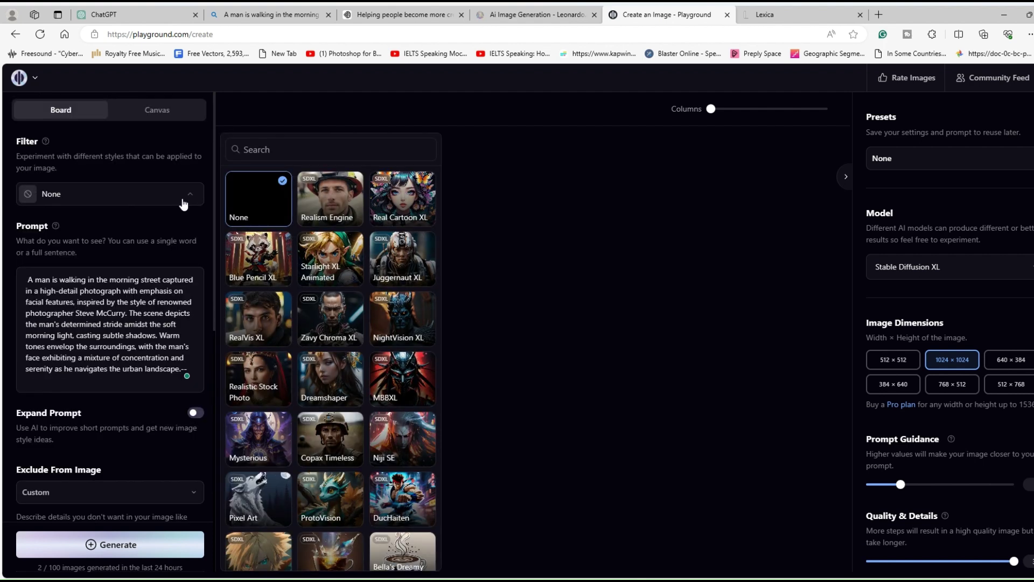
{"action": "left_click", "coordinate": [337, 219]}
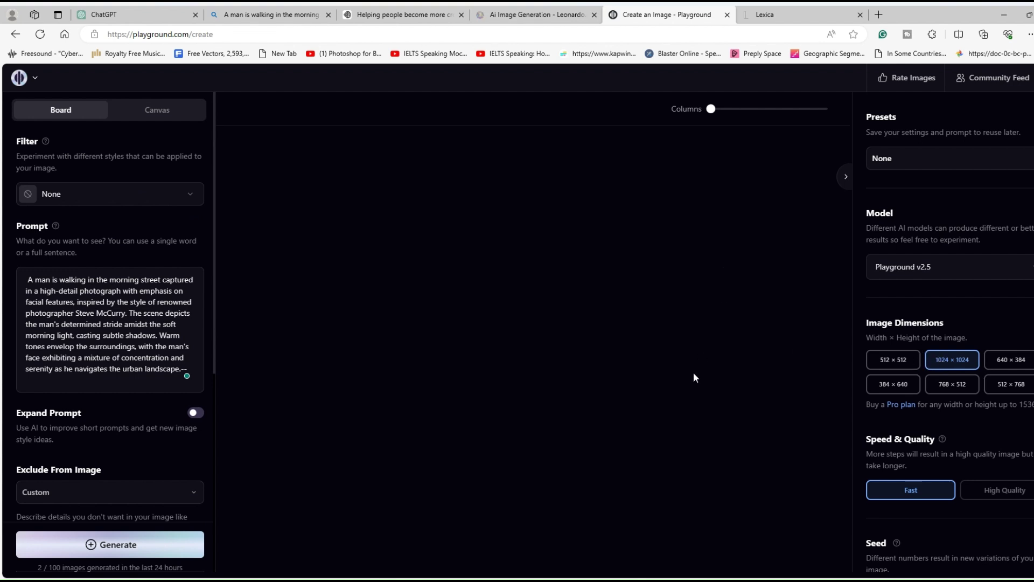
{"action": "left_click", "coordinate": [125, 550]}
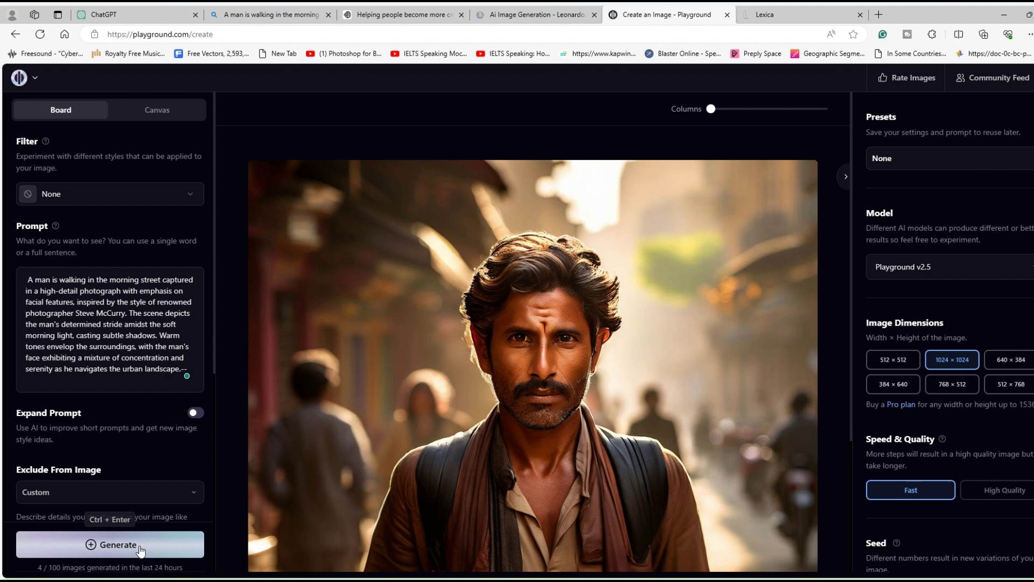
Examine the generated portrait together with the exclusion text and the quality, seed and image-count settings.
{"action": "scroll", "coordinate": [41, 396], "scroll_direction": "down", "scroll_amount": 5}
{"action": "scroll", "coordinate": [742, 309], "scroll_direction": "down", "scroll_amount": 2}
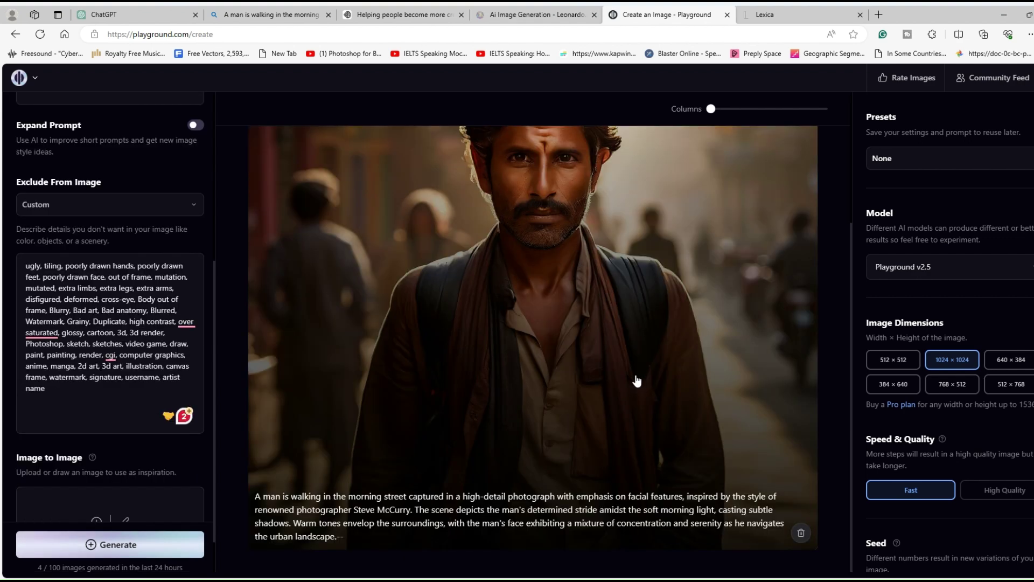
{"action": "scroll", "coordinate": [639, 372], "scroll_direction": "up", "scroll_amount": 1}
{"action": "scroll", "coordinate": [627, 345], "scroll_direction": "down", "scroll_amount": 1}
{"action": "scroll", "coordinate": [650, 335], "scroll_direction": "up", "scroll_amount": 3}
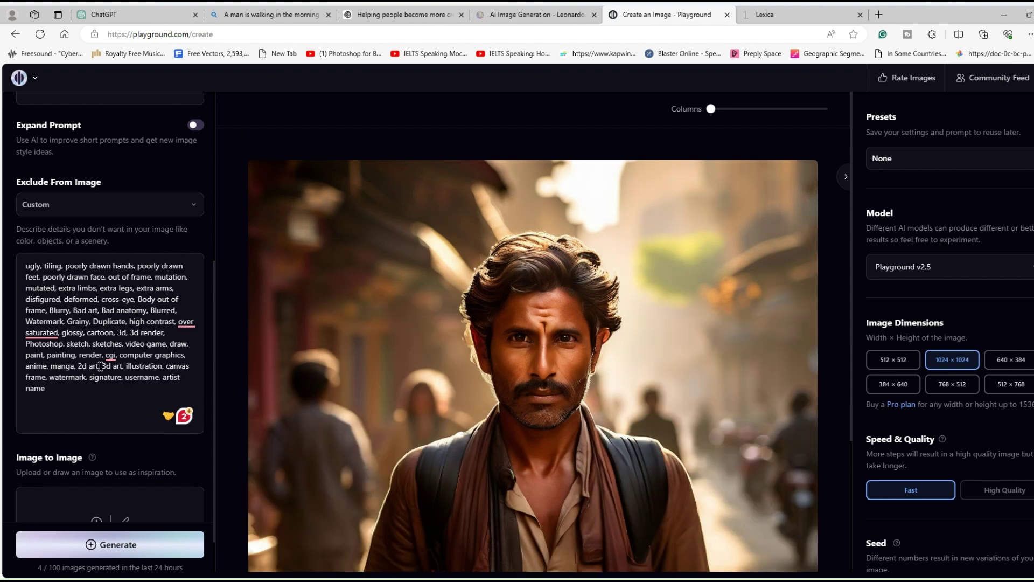
{"action": "scroll", "coordinate": [100, 367], "scroll_direction": "up", "scroll_amount": 5}
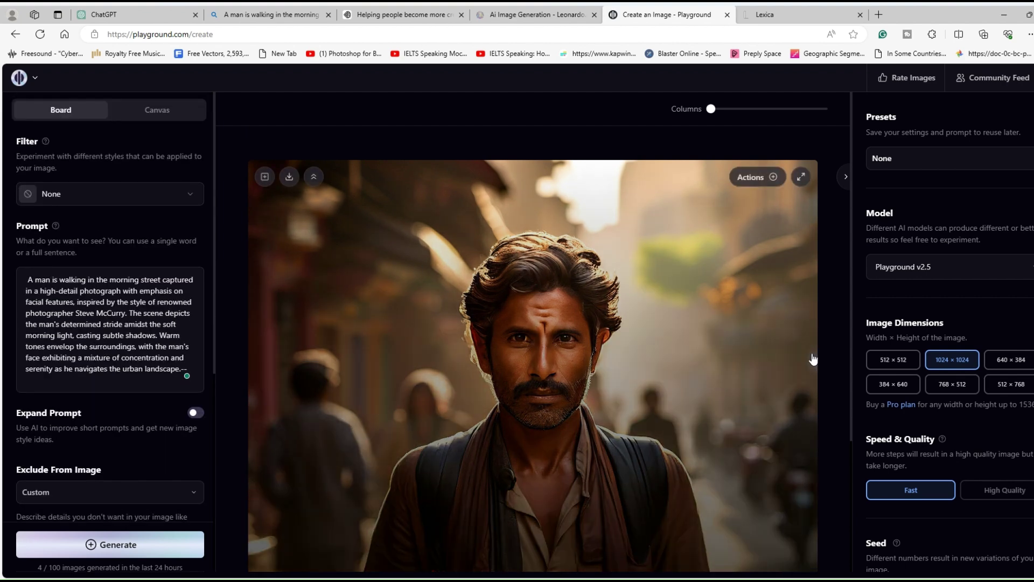
{"action": "scroll", "coordinate": [951, 394], "scroll_direction": "down", "scroll_amount": 5}
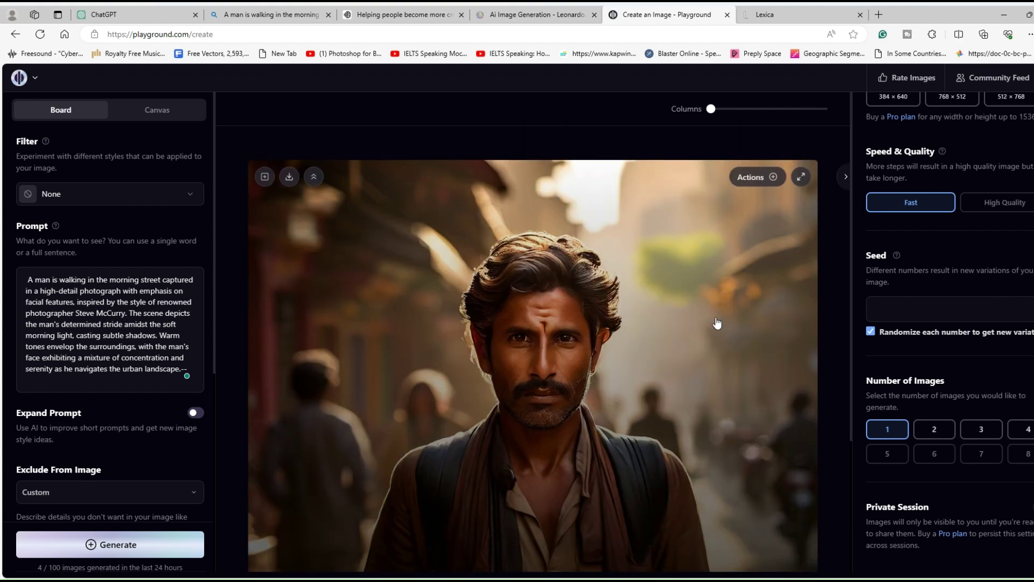
{"action": "scroll", "coordinate": [572, 280], "scroll_direction": "down", "scroll_amount": 2}
{"action": "scroll", "coordinate": [512, 338], "scroll_direction": "up", "scroll_amount": 2}
Copy the full prompt from Playground and replace the futuristic cityscape prompt in Leonardo.Ai with it.
{"action": "key", "text": "ctrl+a"}
{"action": "key", "text": "ctrl+c"}
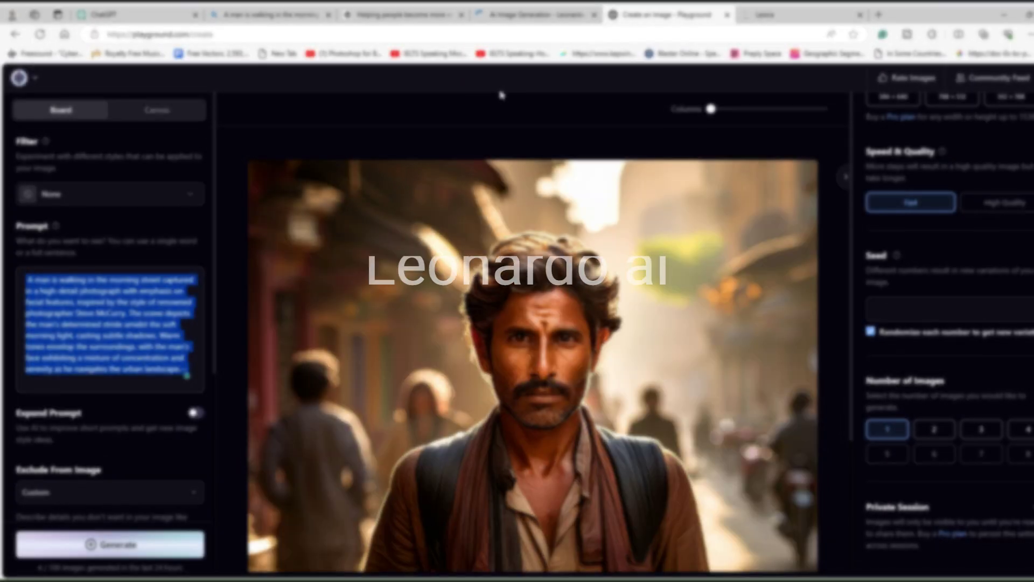
{"action": "left_click", "coordinate": [532, 12]}
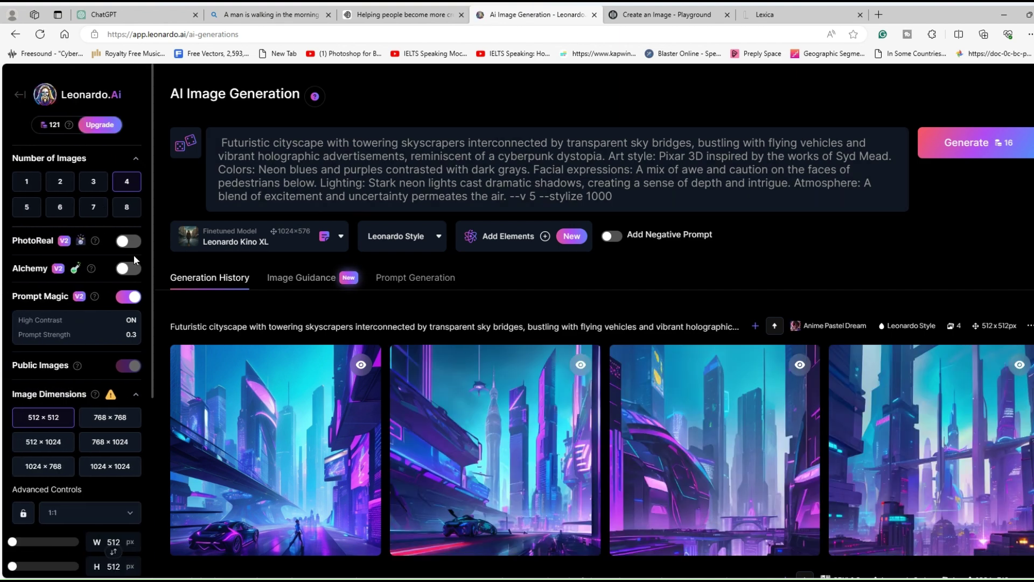
{"action": "left_click", "coordinate": [251, 140]}
{"action": "key", "text": "ctrl+a"}
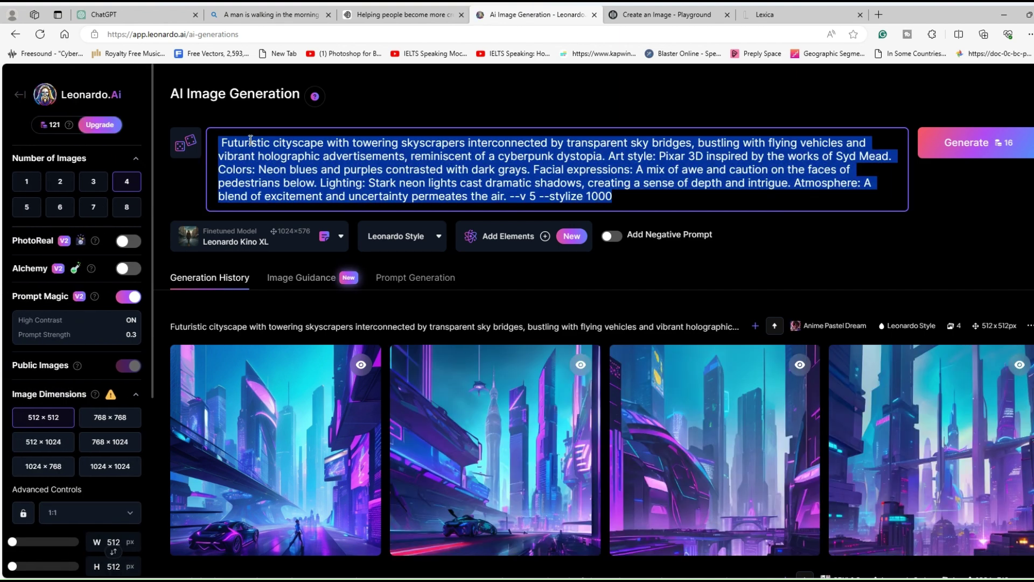
{"action": "key", "text": "ctrl+v"}
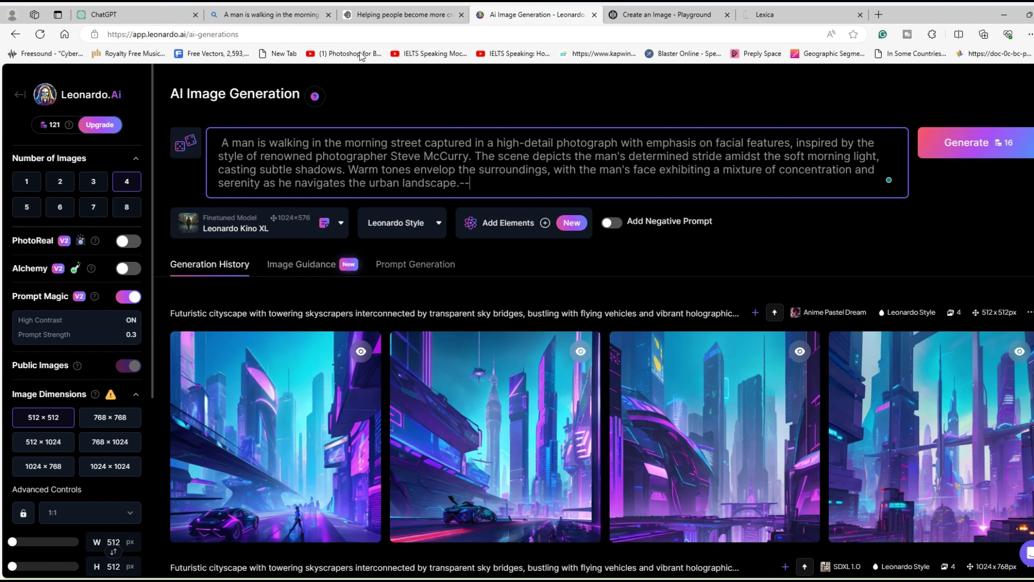
Copy the negative prompts from ChatGPT, enable the negative prompt in Leonardo.Ai and paste them there.
{"action": "left_click", "coordinate": [143, 16]}
{"action": "right_click", "coordinate": [518, 382]}
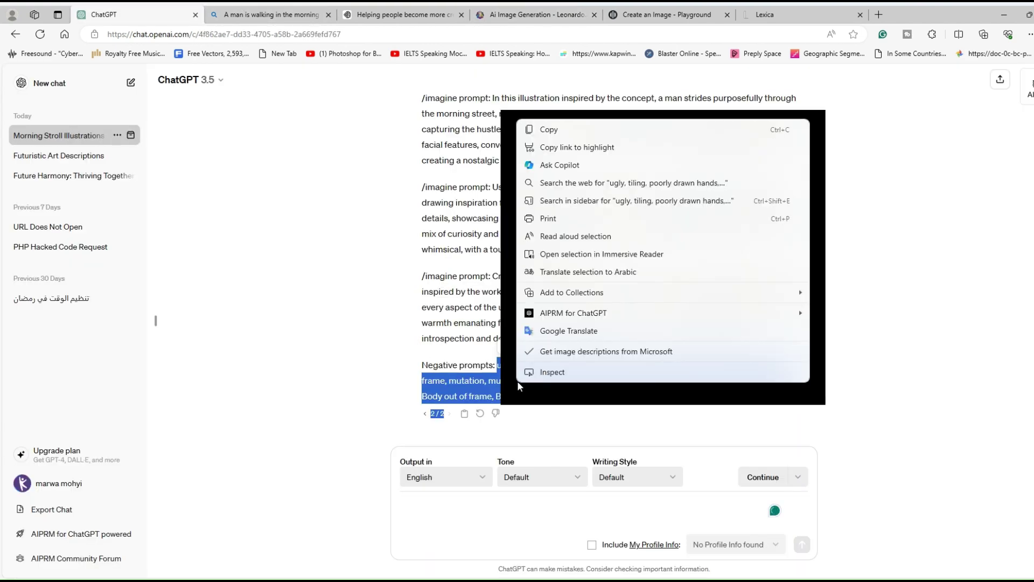
{"action": "left_click", "coordinate": [570, 132]}
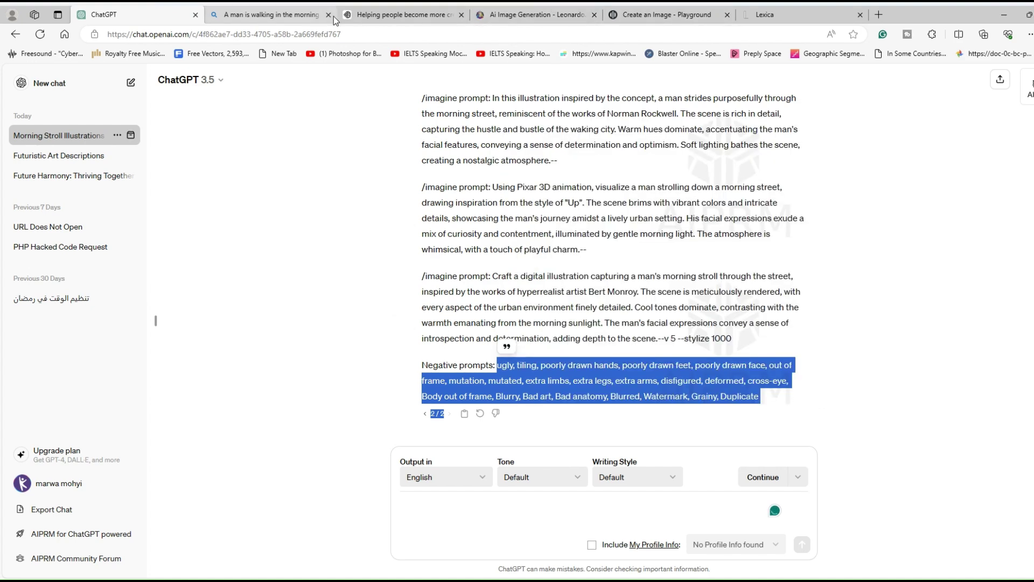
{"action": "left_click", "coordinate": [513, 16]}
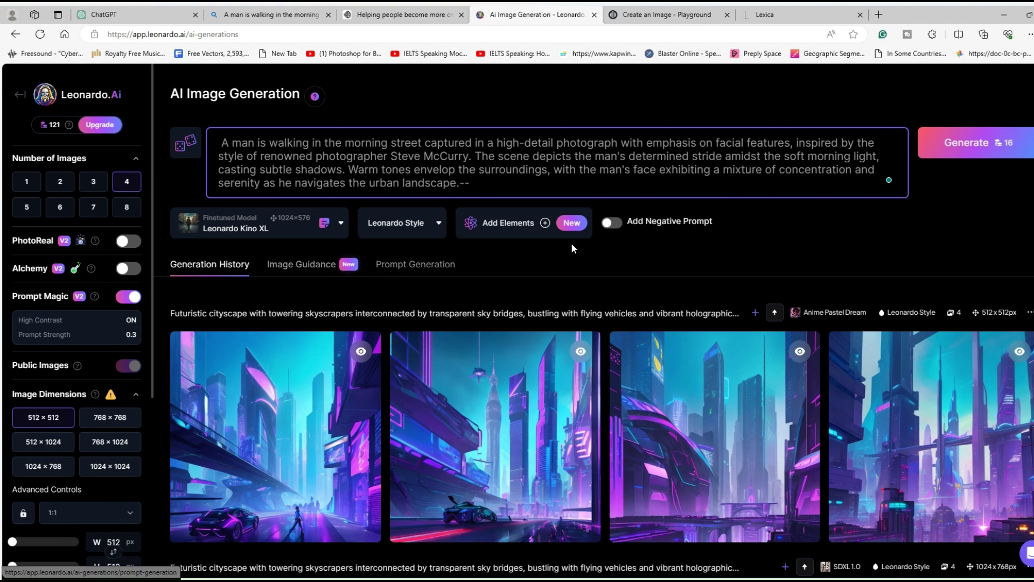
{"action": "left_click", "coordinate": [612, 222]}
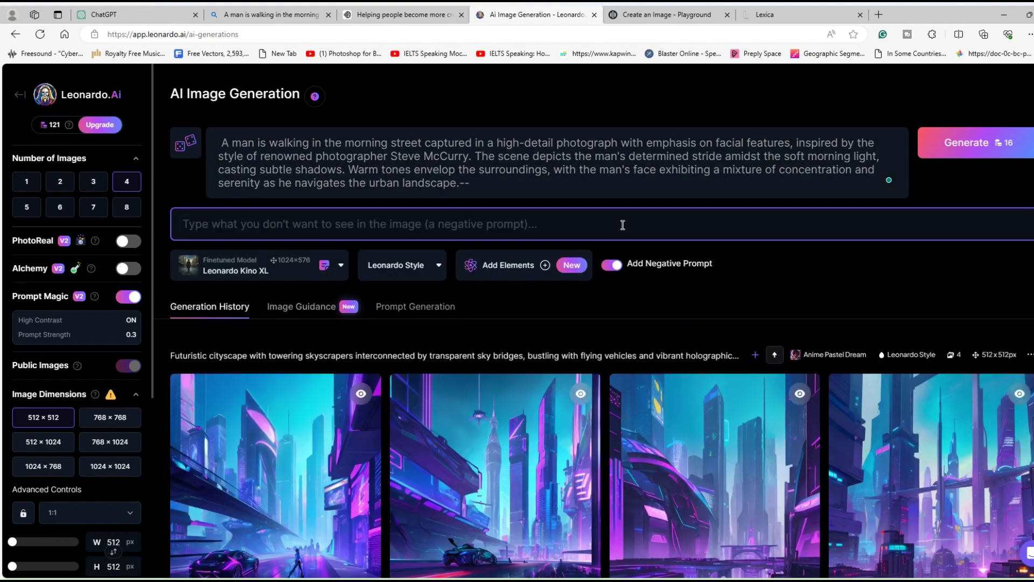
{"action": "left_click", "coordinate": [511, 233]}
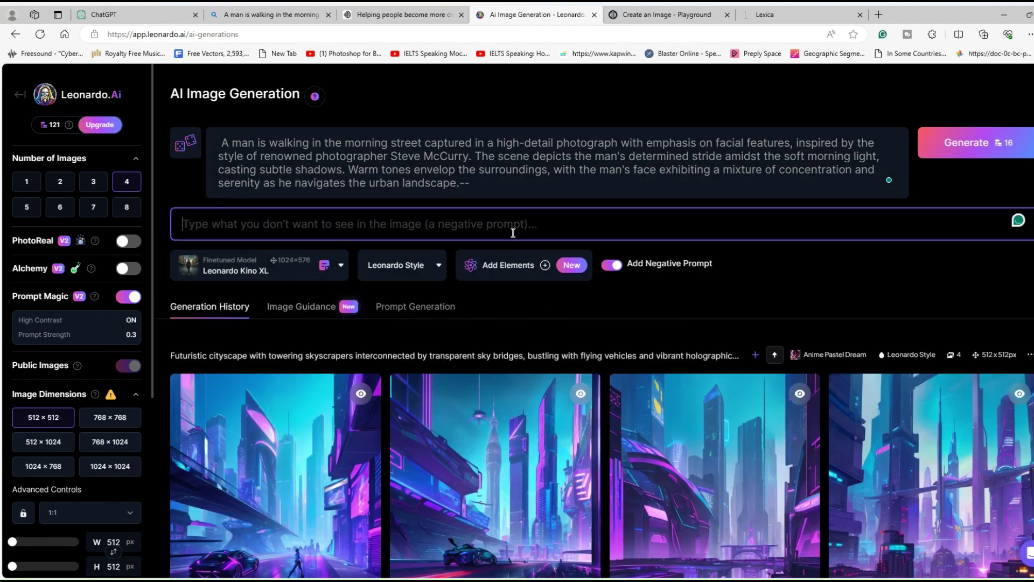
{"action": "key", "text": "ctrl+v"}
Keep the Leonardo Kino XL model, turn Prompt Magic off, set the number of images to 2 and generate.
{"action": "left_click", "coordinate": [343, 283]}
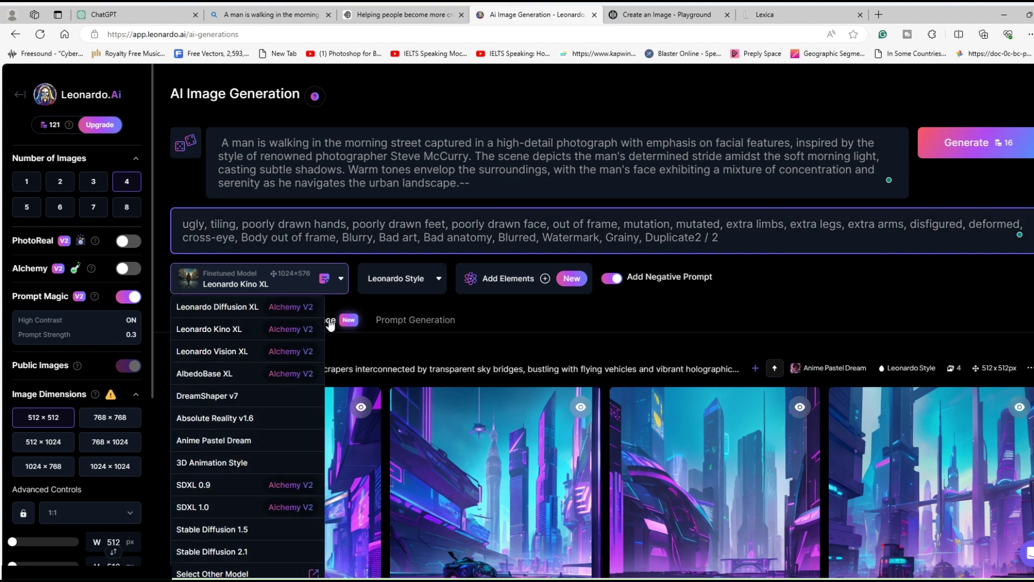
{"action": "left_click", "coordinate": [308, 289]}
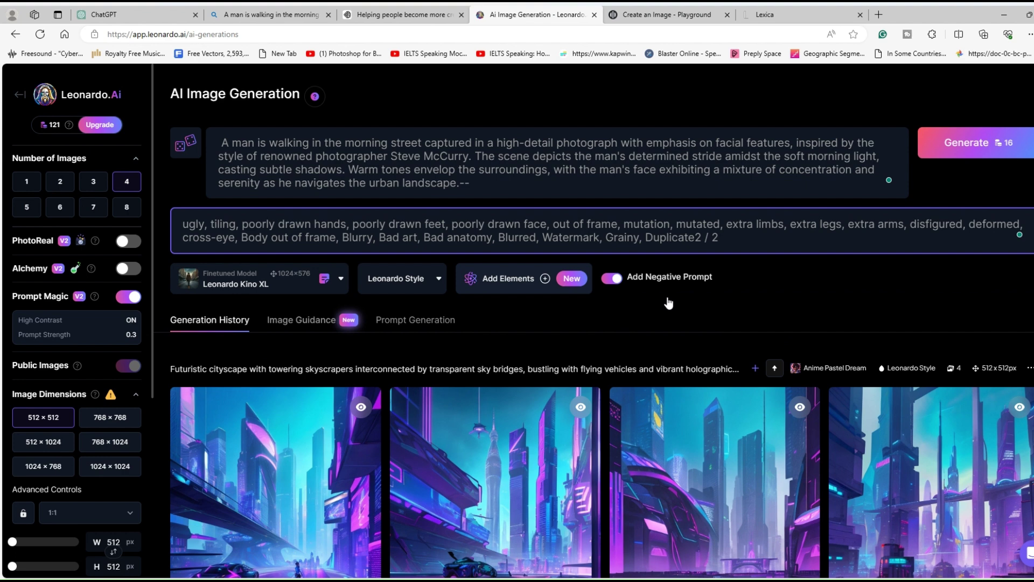
{"action": "left_click", "coordinate": [123, 300]}
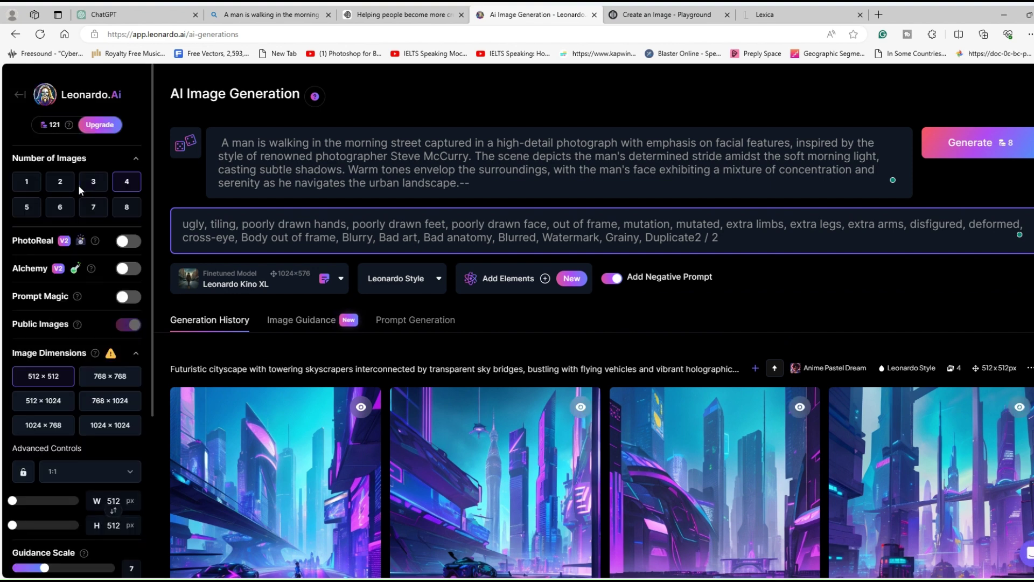
{"action": "left_click", "coordinate": [64, 185]}
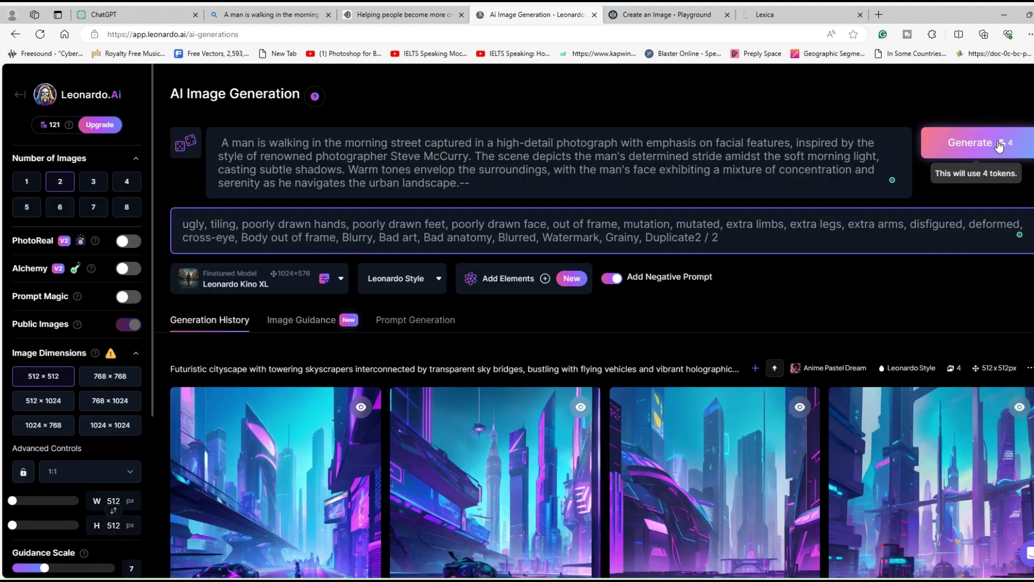
{"action": "left_click", "coordinate": [999, 144]}
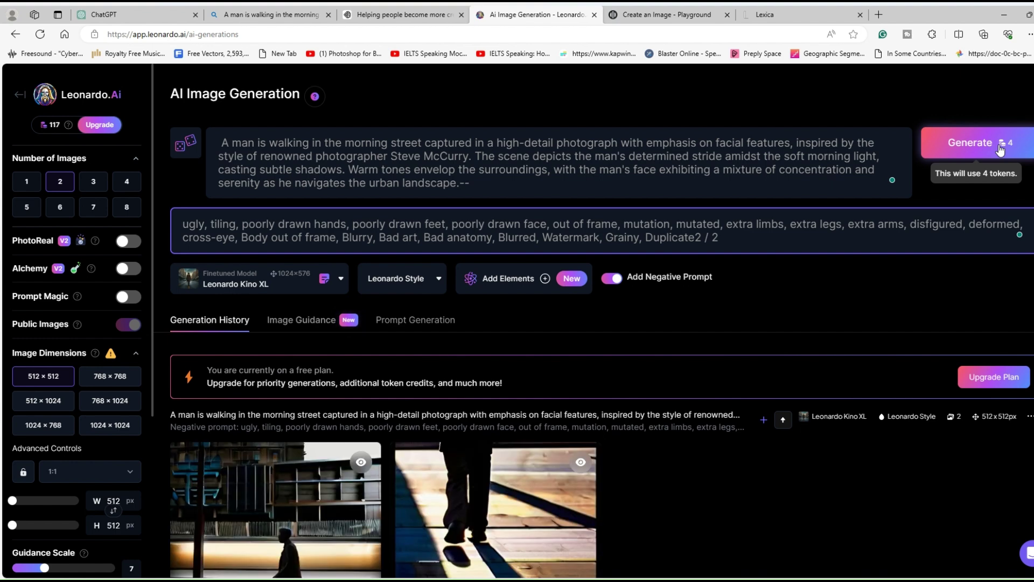
Examine both Leonardo Kino XL images of the walking man enlarged, then close the preview.
{"action": "scroll", "coordinate": [323, 285], "scroll_direction": "down", "scroll_amount": 6}
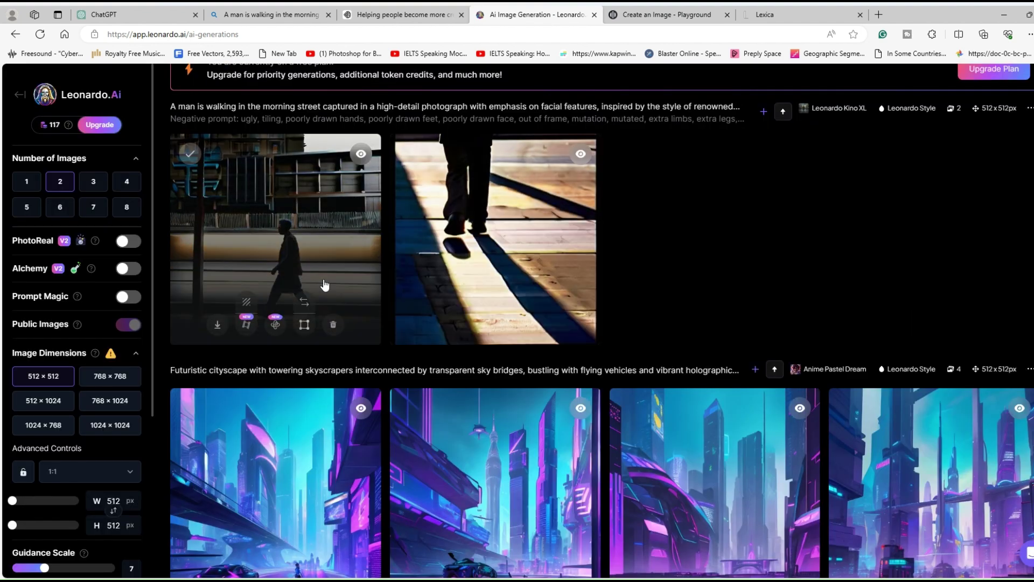
{"action": "left_click", "coordinate": [325, 285]}
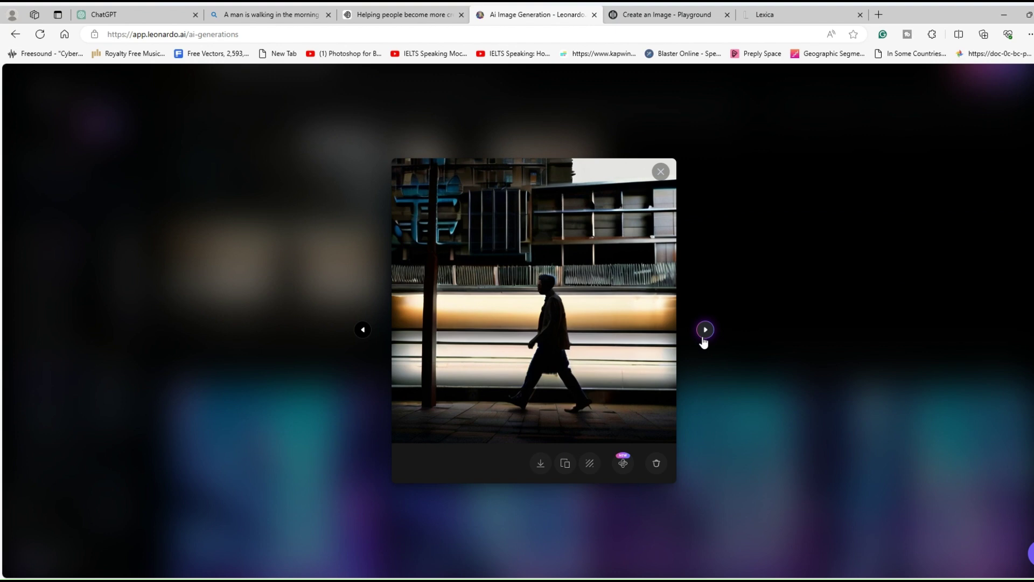
{"action": "left_click", "coordinate": [705, 330]}
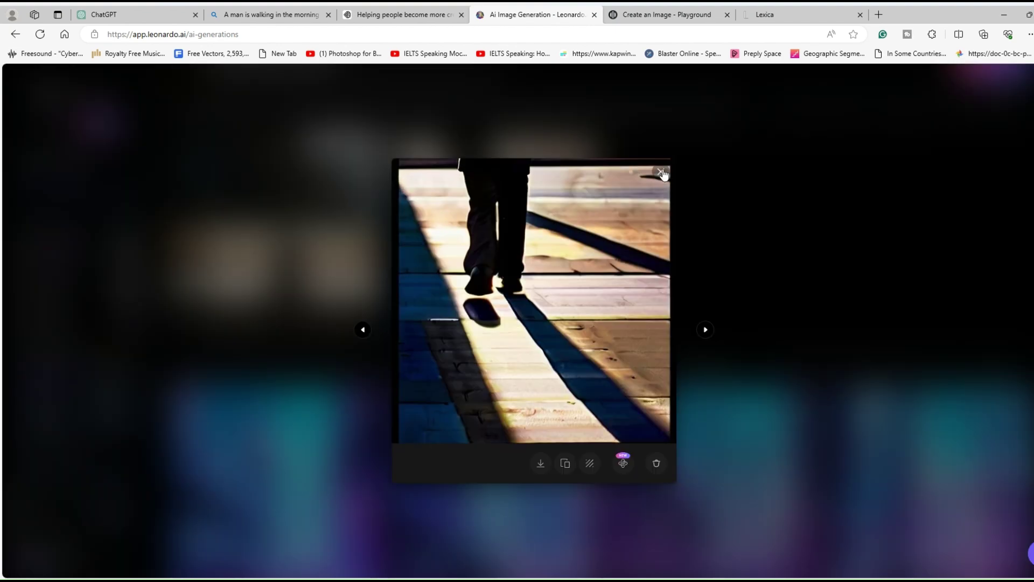
{"action": "left_click", "coordinate": [662, 173]}
Switch the Leonardo.Ai model to Absolute Reality v1.6 and generate two images from the same prompt.
{"action": "scroll", "coordinate": [345, 253], "scroll_direction": "up", "scroll_amount": 5}
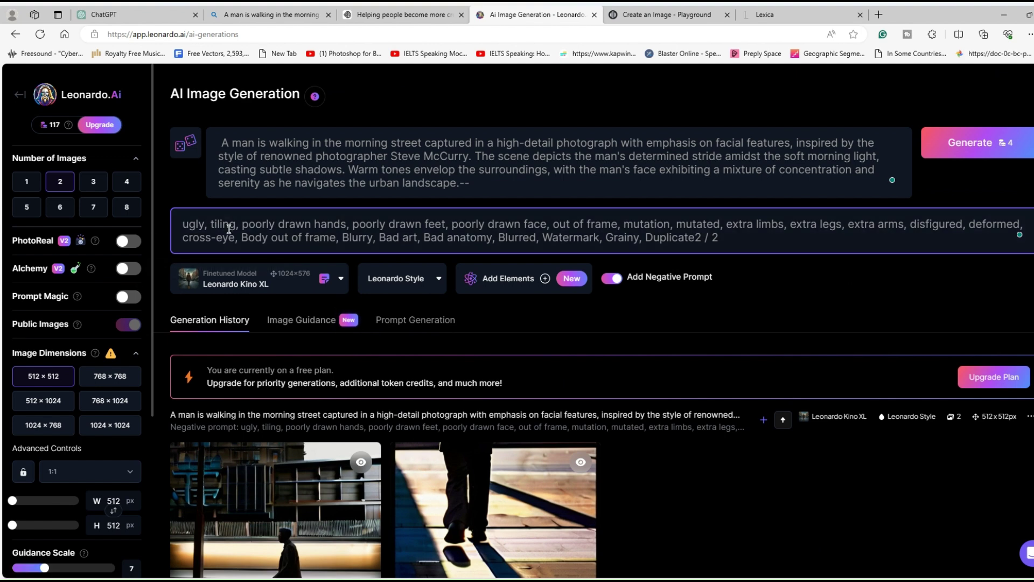
{"action": "left_click", "coordinate": [277, 283]}
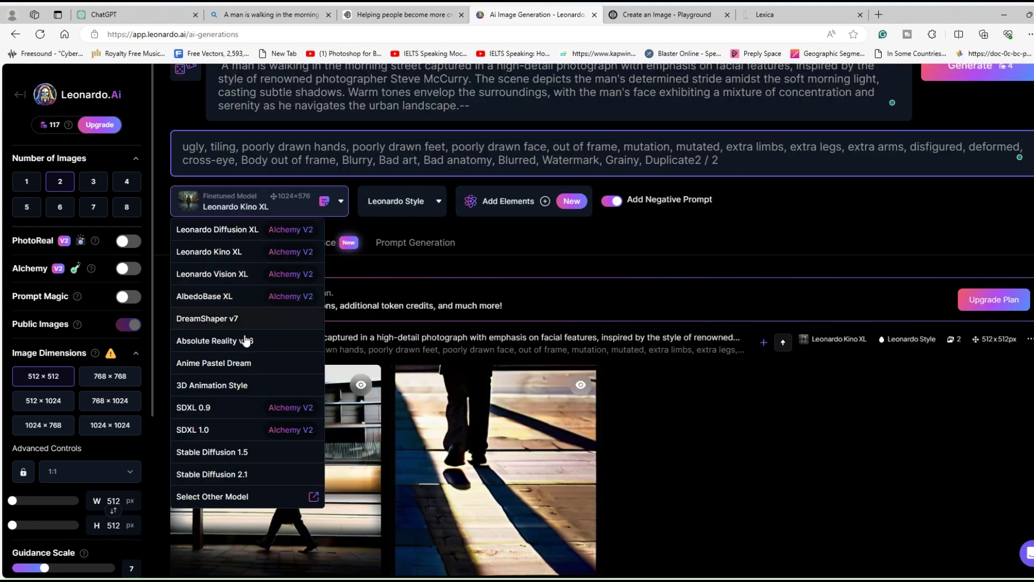
{"action": "left_click", "coordinate": [238, 345]}
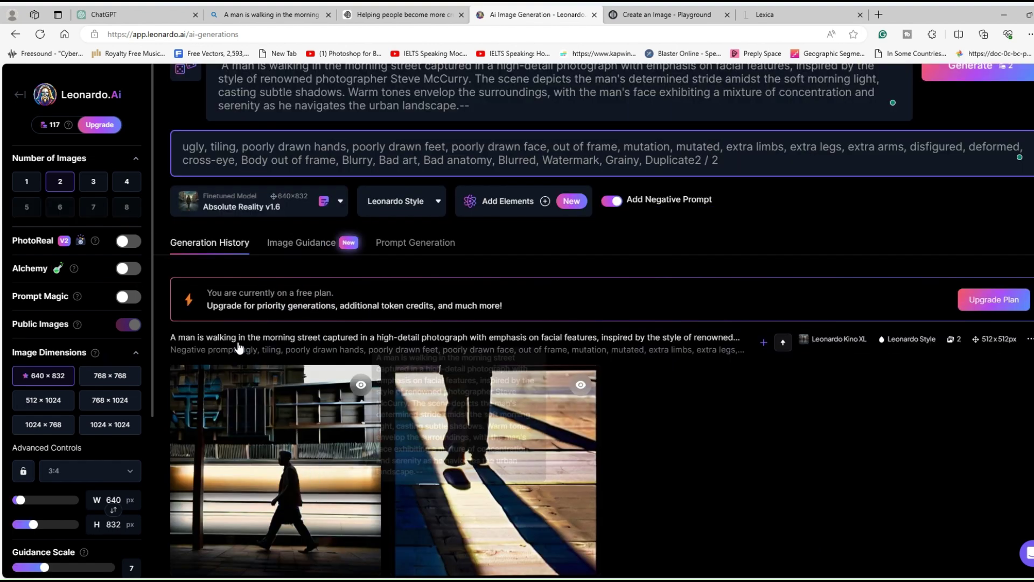
{"action": "left_click", "coordinate": [945, 73]}
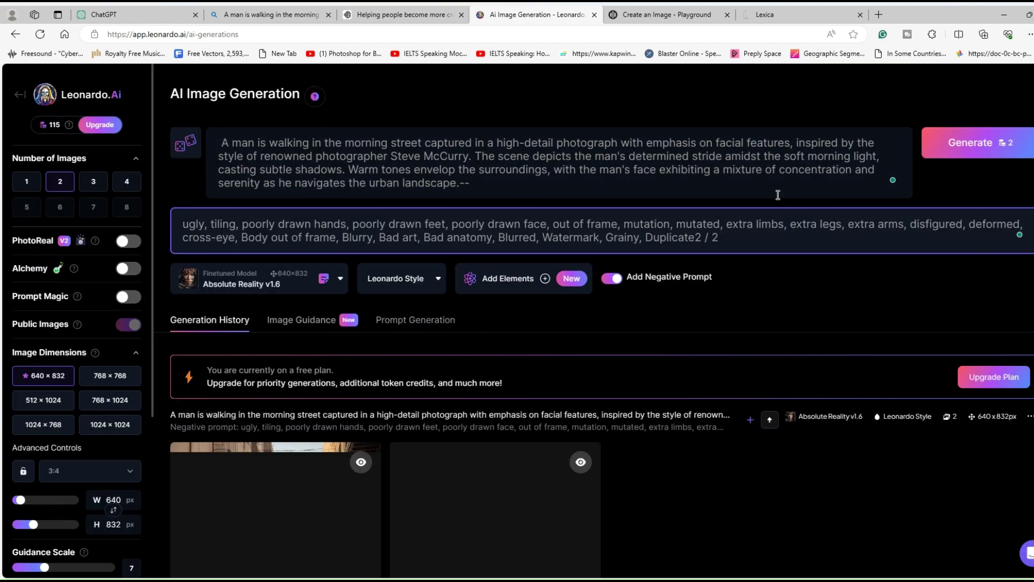
Examine the Absolute Reality v1.6 image of the man in the padded jacket enlarged, then close the preview.
{"action": "scroll", "coordinate": [548, 363], "scroll_direction": "down", "scroll_amount": 5}
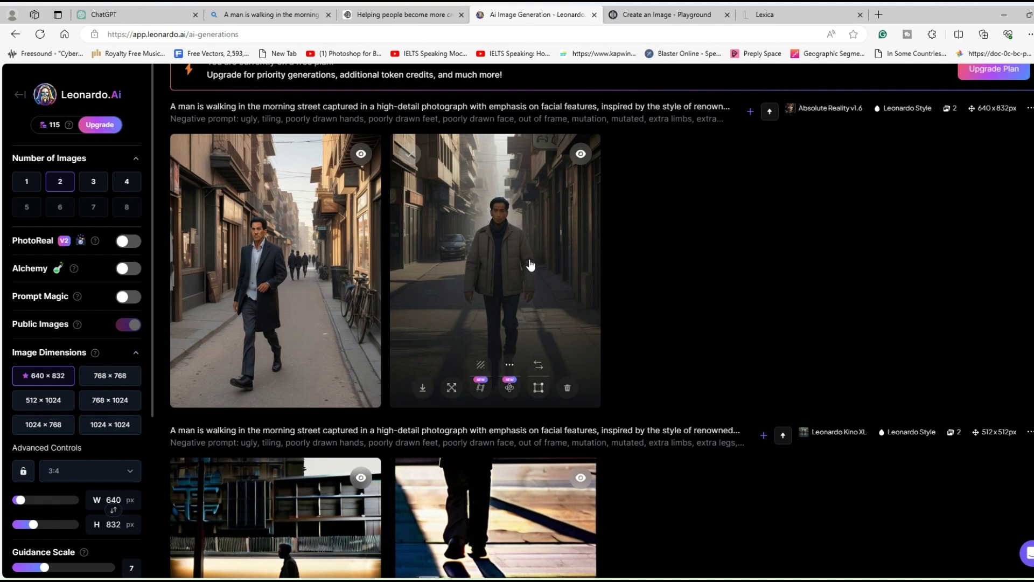
{"action": "left_click", "coordinate": [530, 264]}
{"action": "left_click", "coordinate": [727, 330]}
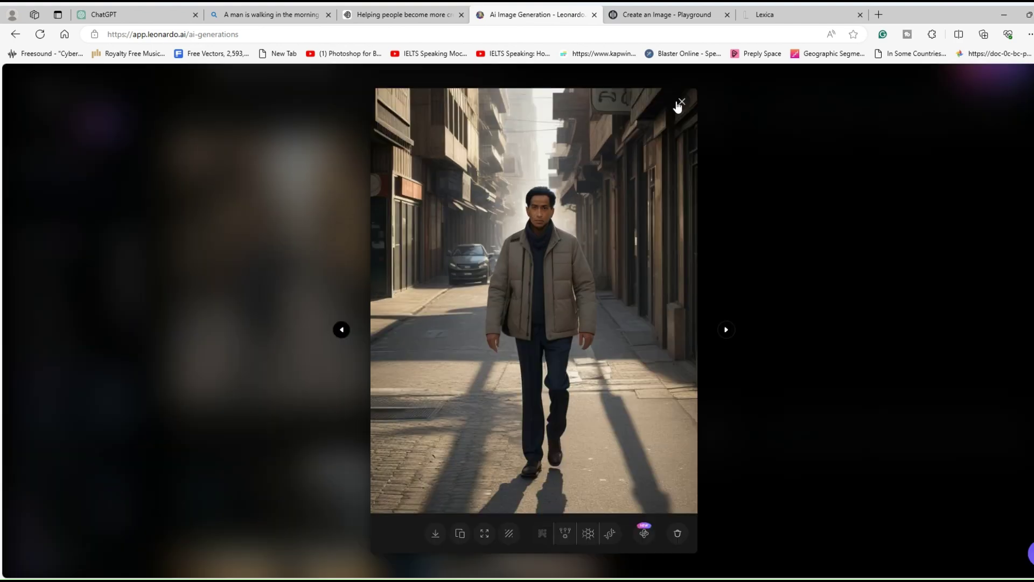
{"action": "left_click", "coordinate": [682, 102]}
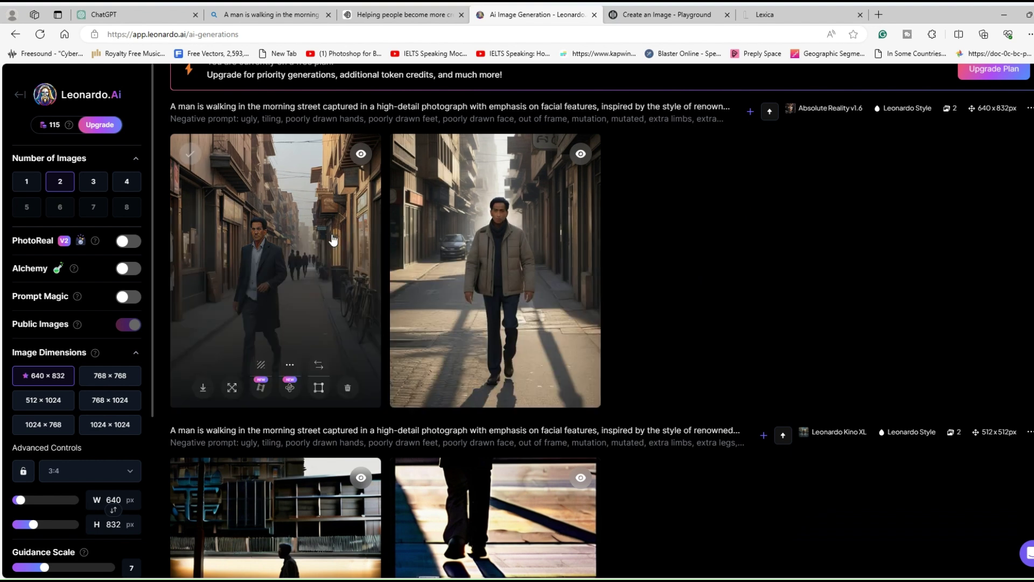
Change the model to DreamShaper v7 and generate two more images of the walking man.
{"action": "scroll", "coordinate": [333, 240], "scroll_direction": "up", "scroll_amount": 6}
{"action": "left_click", "coordinate": [342, 279]}
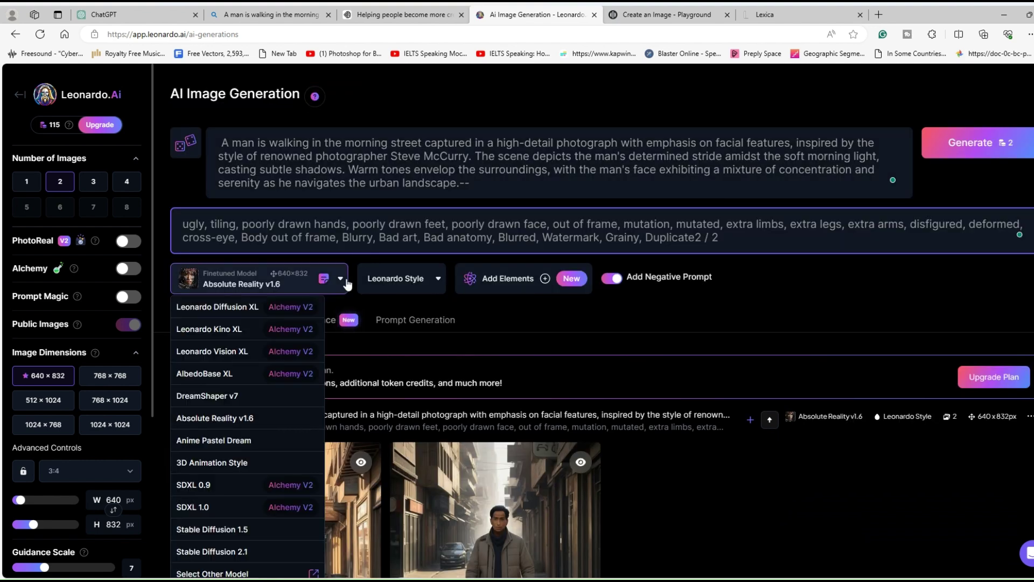
{"action": "left_click", "coordinate": [274, 398]}
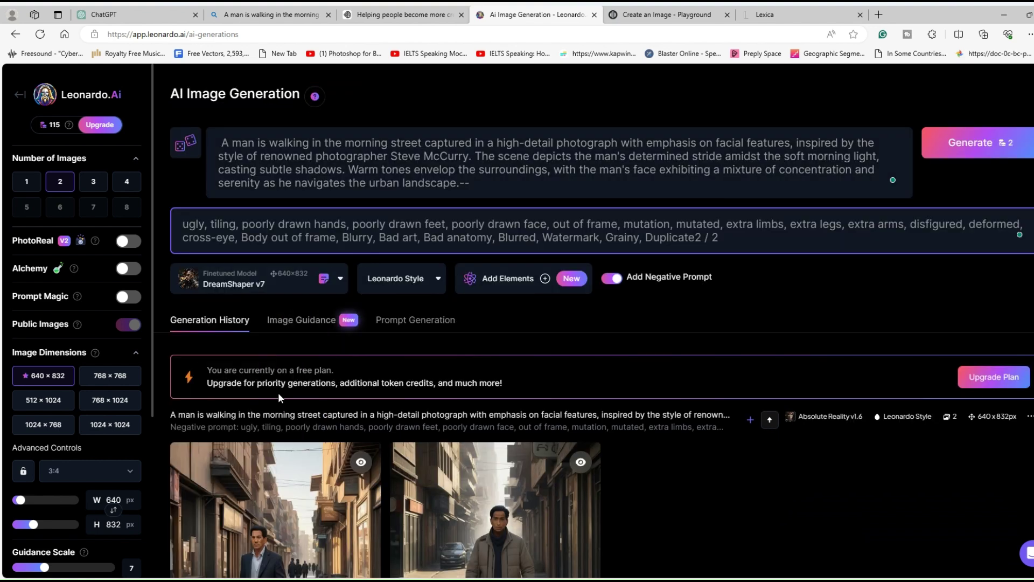
{"action": "left_click", "coordinate": [977, 143]}
Examine both DreamShaper v7 images enlarged, then close the preview.
{"action": "scroll", "coordinate": [612, 284], "scroll_direction": "down", "scroll_amount": 4}
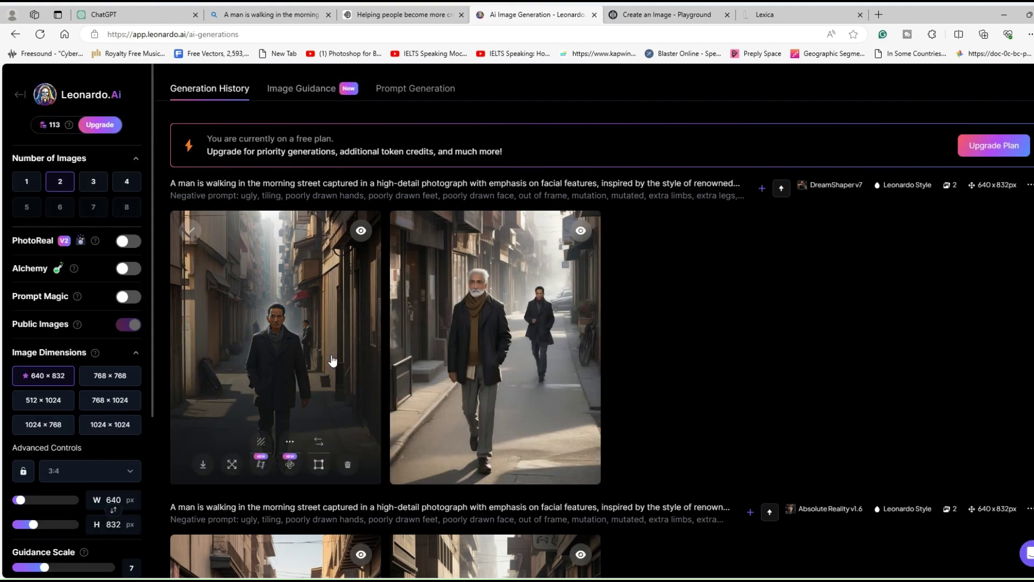
{"action": "left_click", "coordinate": [332, 360]}
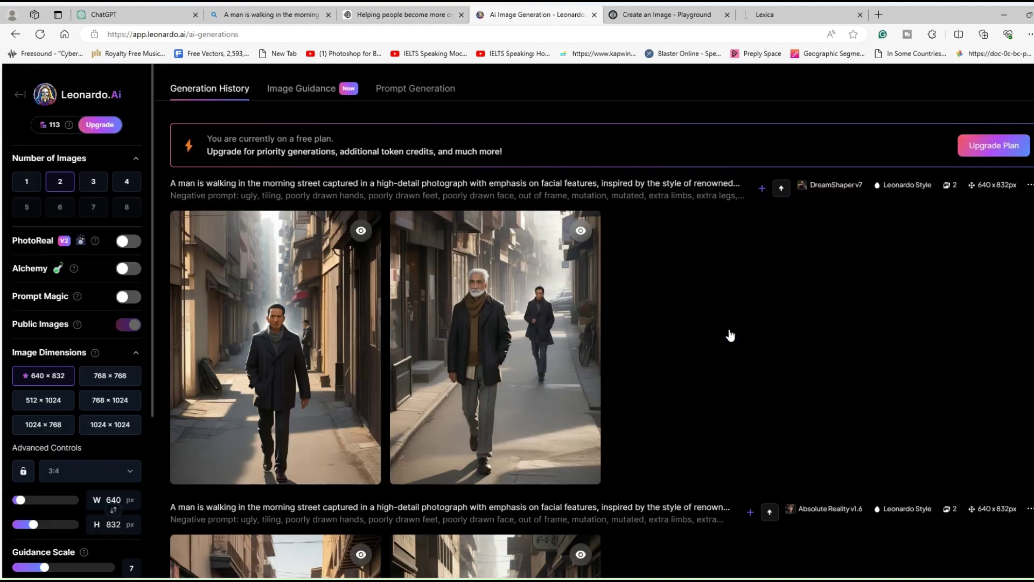
{"action": "left_click", "coordinate": [726, 330]}
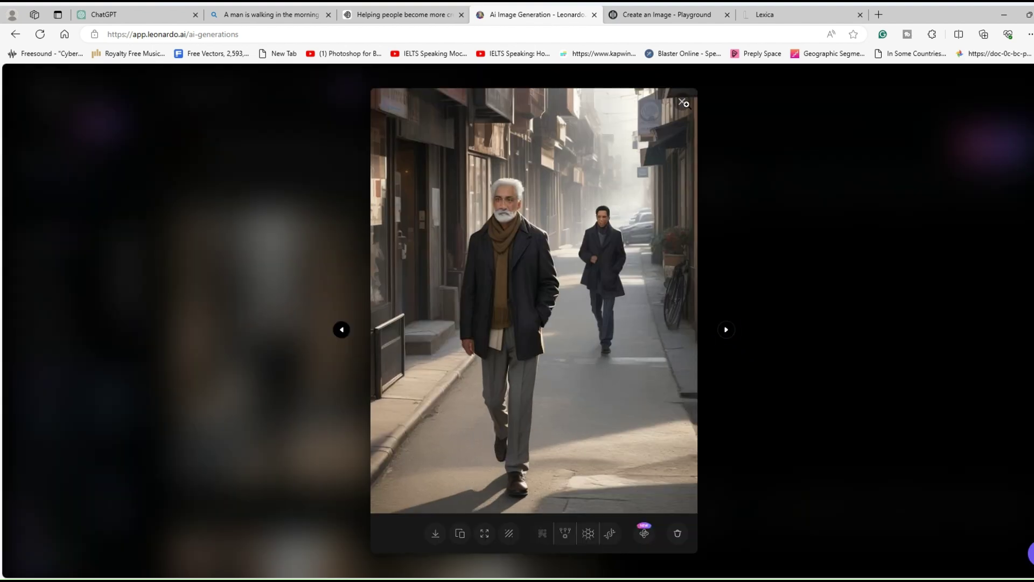
{"action": "left_click", "coordinate": [681, 102]}
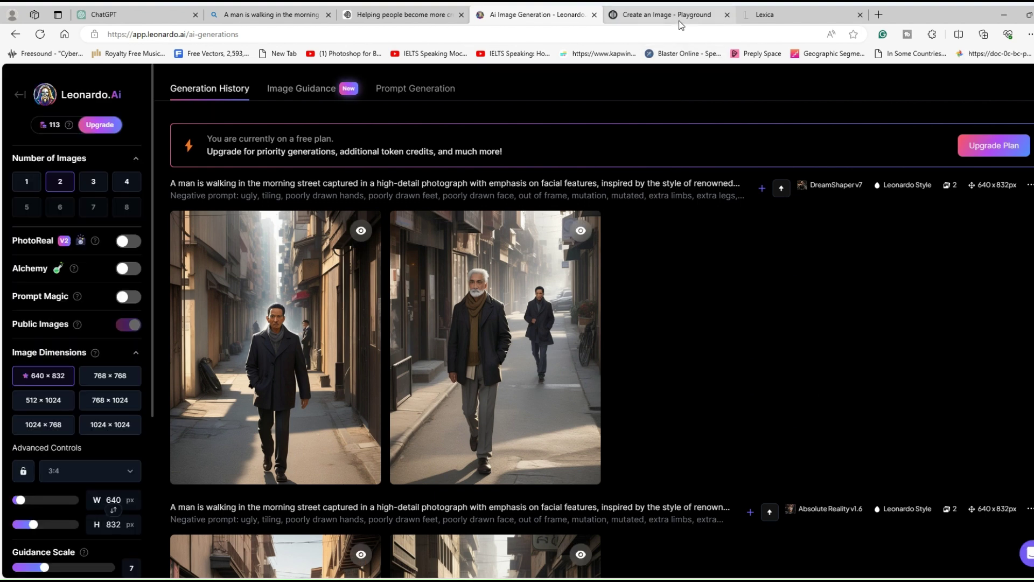
Switch to Lexica, open its image generation page and enter the full walking man prompt as the image description.
{"action": "mouse_move", "coordinate": [406, 20]}
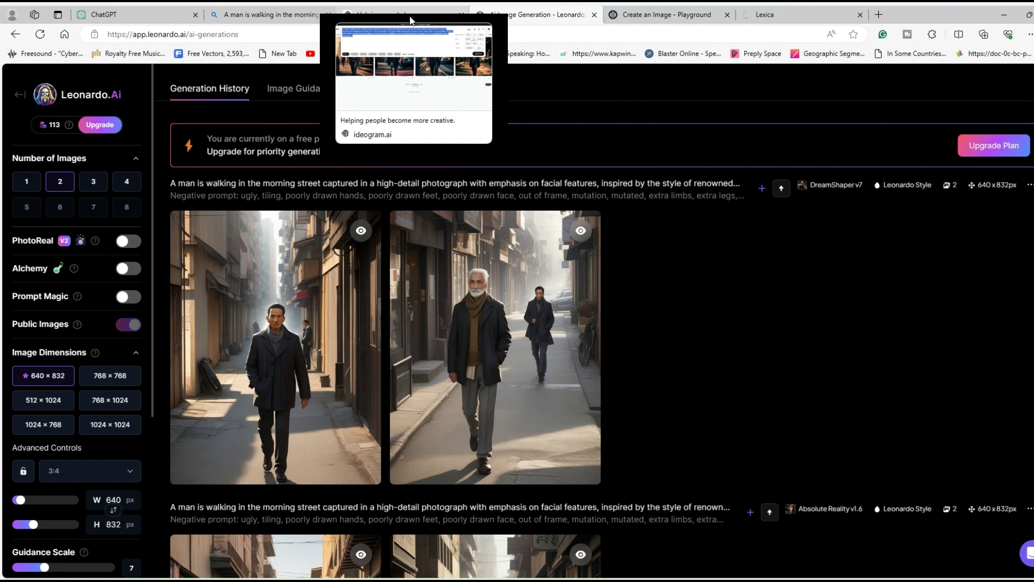
{"action": "mouse_move", "coordinate": [527, 334]}
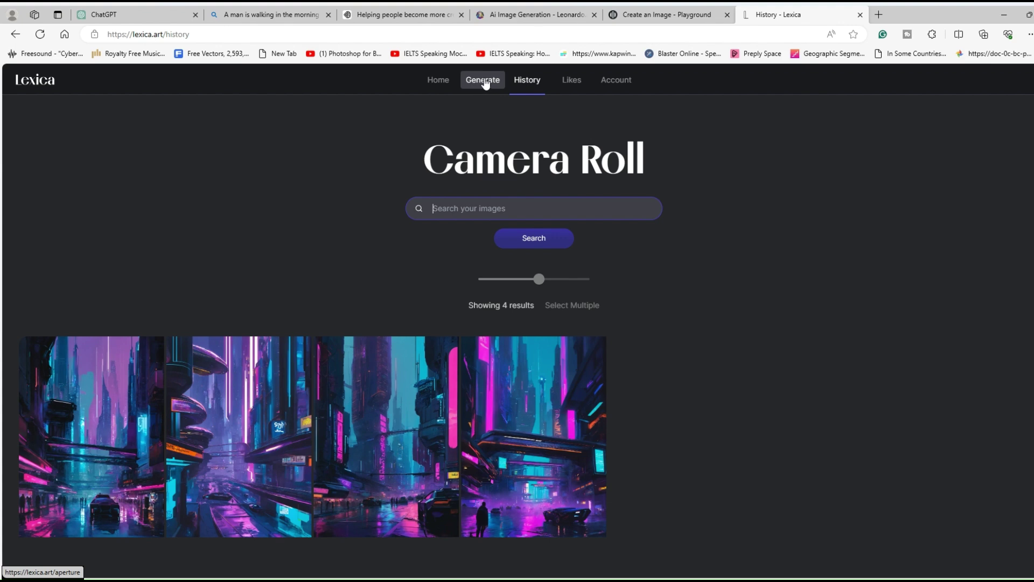
{"action": "left_click", "coordinate": [484, 81]}
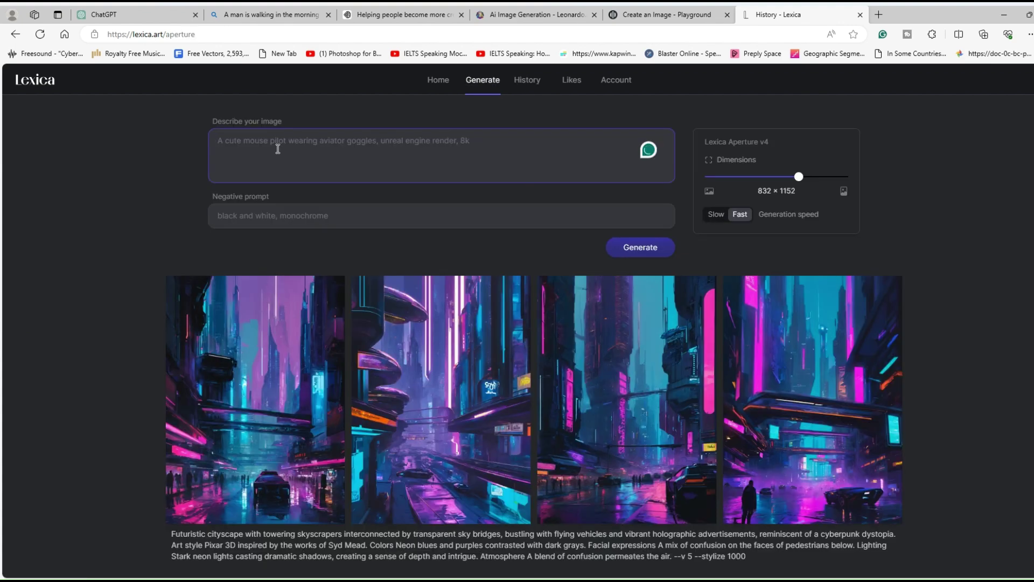
{"action": "type", "text": "A man is walking in the morning street captured in a high-detail photograph with emphasis on facial features, inspired by the style of renowned photographer Steve McCurry. The scene depicts the man's determined stride amidst the soft morning light, casting subtle shadows. Warm tones envelop the surroundings, with the man's face exhibiting a mixture of concentration and serenity as he navigates the urban landscape.--"}
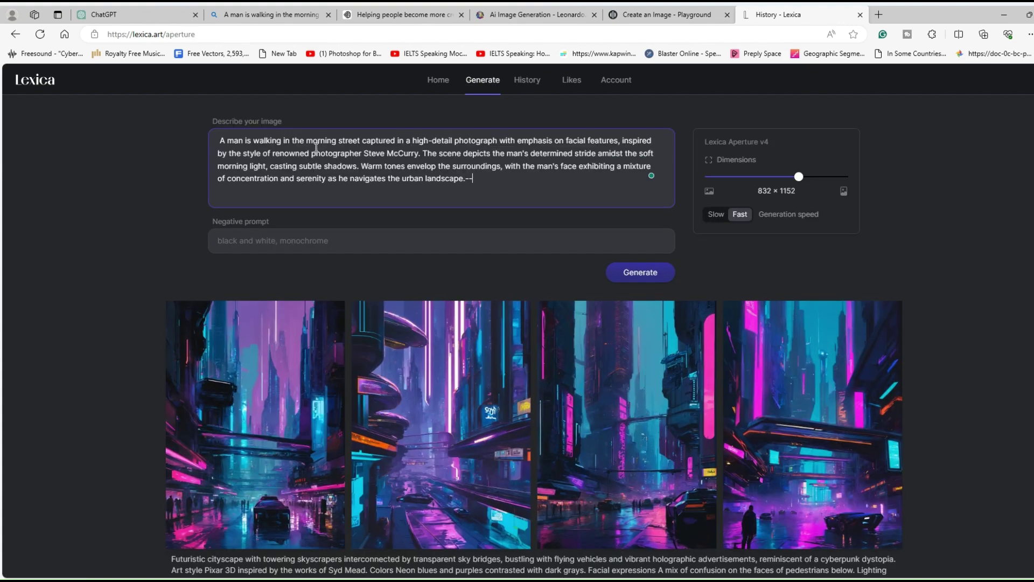
Copy the negative prompts from "ugly" through "Duplicate" in ChatGPT and paste them as the negative prompt in Lexica.
{"action": "left_click", "coordinate": [284, 243]}
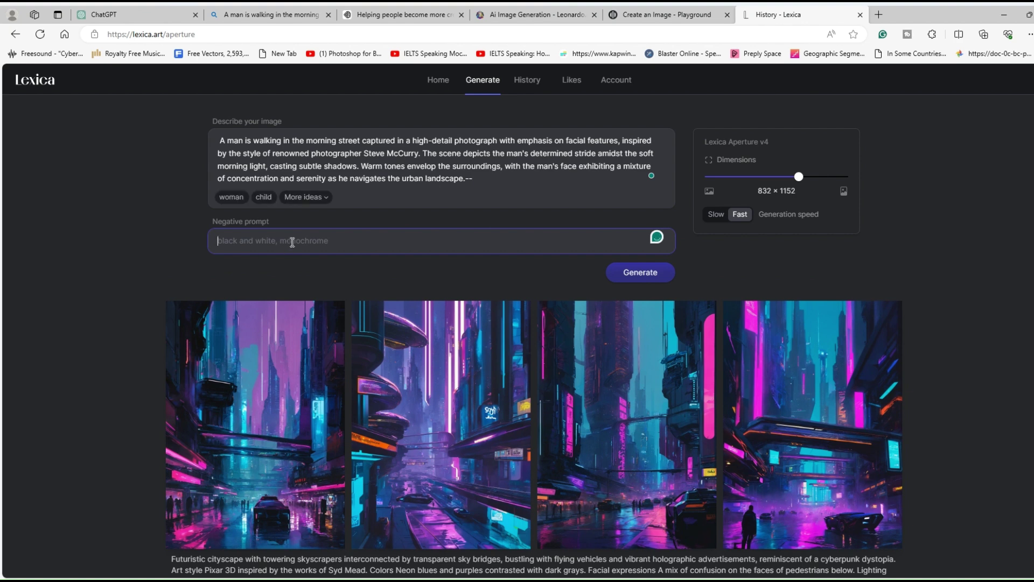
{"action": "left_click", "coordinate": [132, 14]}
{"action": "left_click", "coordinate": [472, 354]}
{"action": "scroll", "coordinate": [458, 367], "scroll_direction": "down", "scroll_amount": 4}
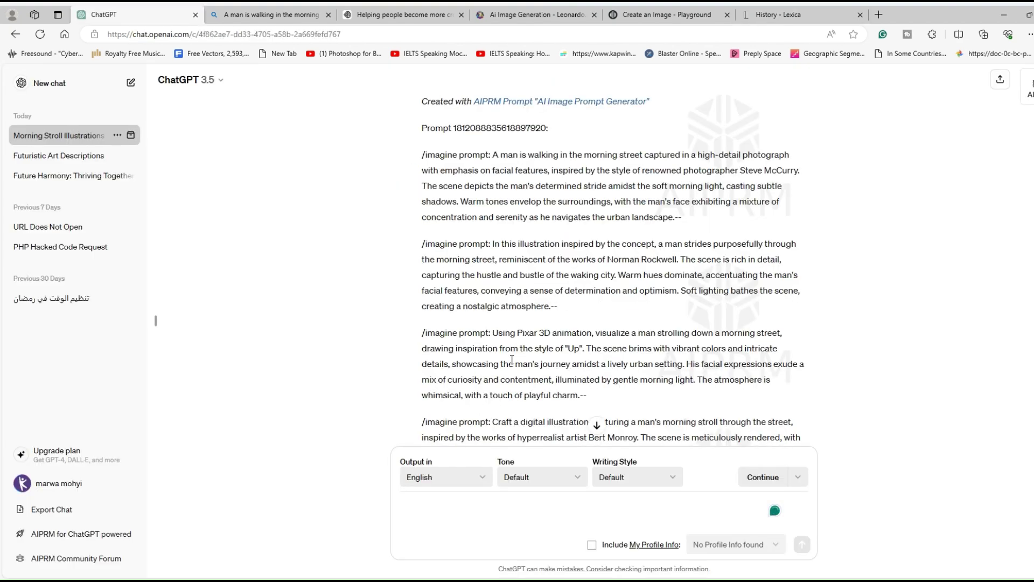
{"action": "left_click_drag", "start_coordinate": [506, 368], "coordinate": [791, 410]}
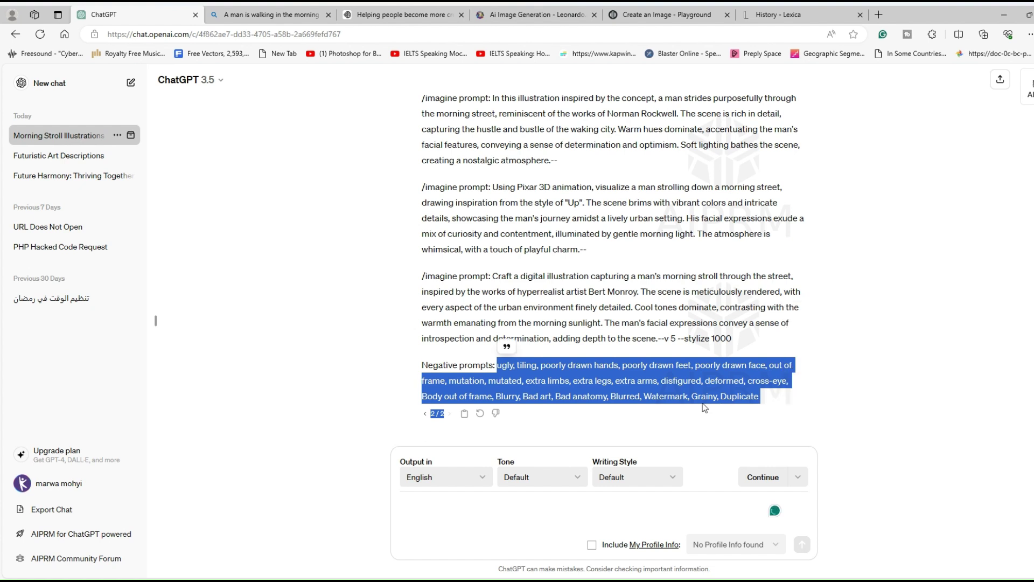
{"action": "left_click", "coordinate": [766, 400]}
{"action": "left_click", "coordinate": [496, 365]}
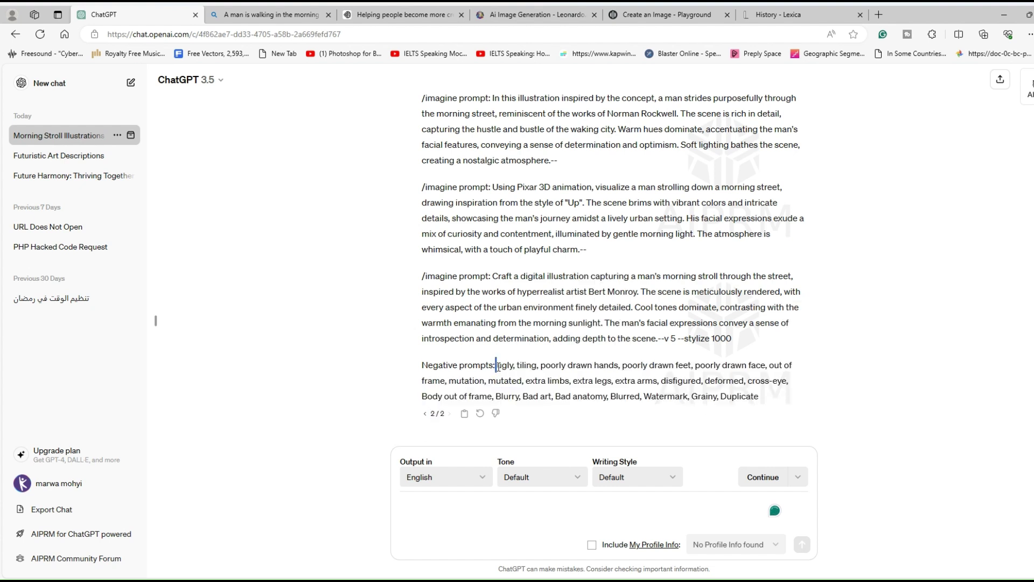
{"action": "left_click_drag", "start_coordinate": [504, 361], "coordinate": [770, 399]}
{"action": "key", "text": "ctrl+c"}
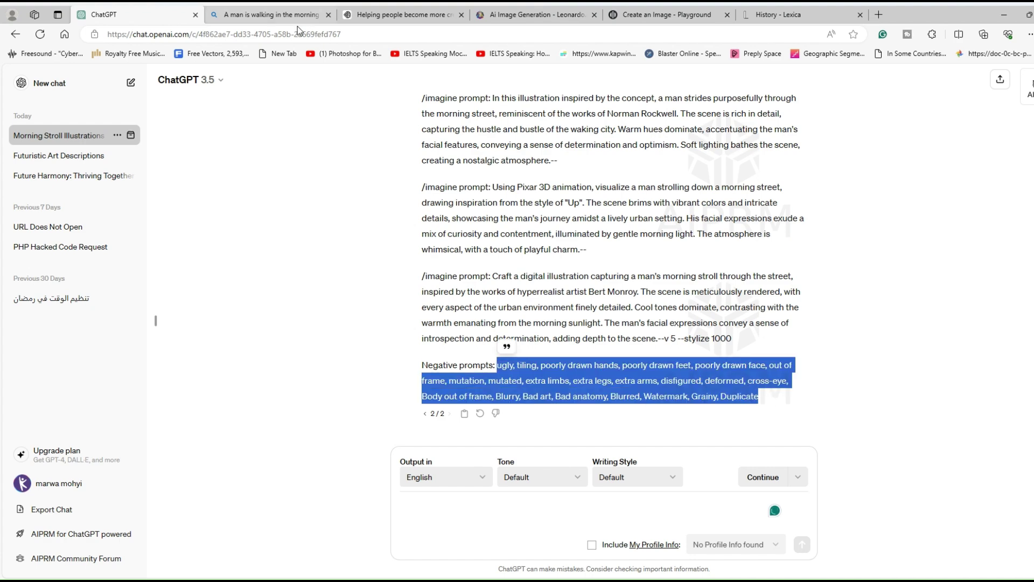
{"action": "left_click", "coordinate": [792, 15]}
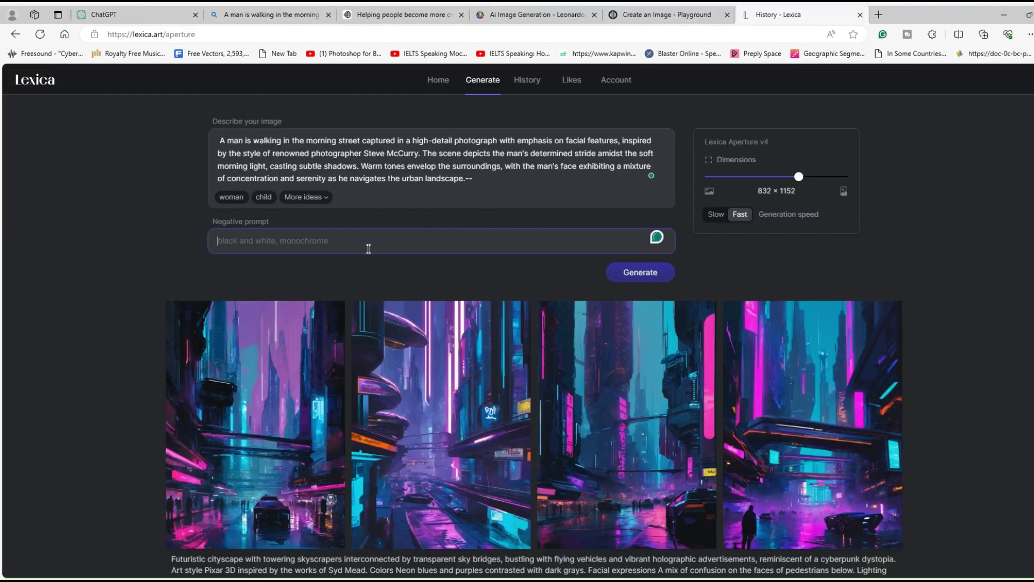
{"action": "key", "text": "ctrl+v"}
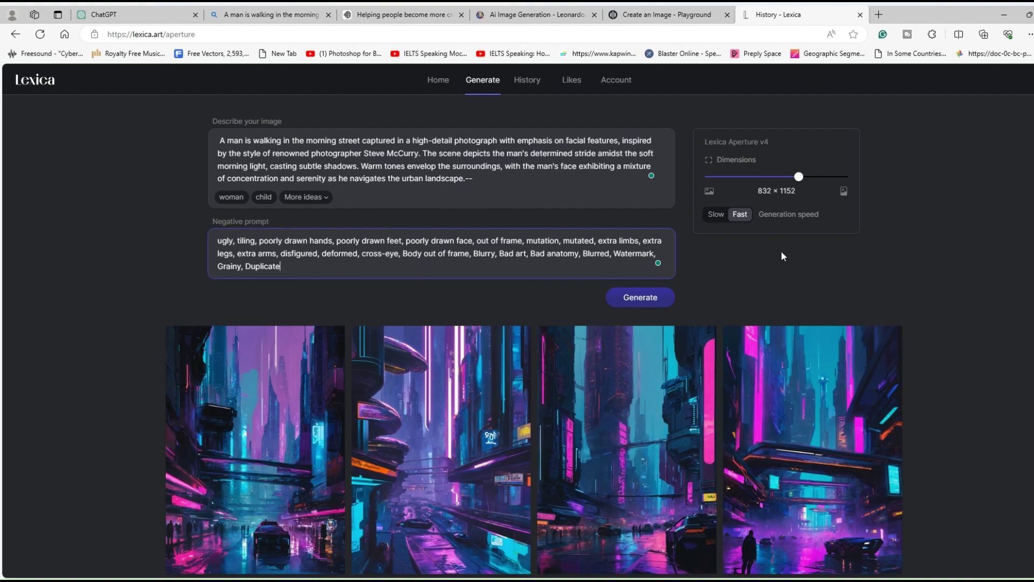
Set the image dimensions to 1088 × 960 and expand the prompt's list of ideas.
{"action": "left_click_drag", "start_coordinate": [799, 177], "coordinate": [773, 184]}
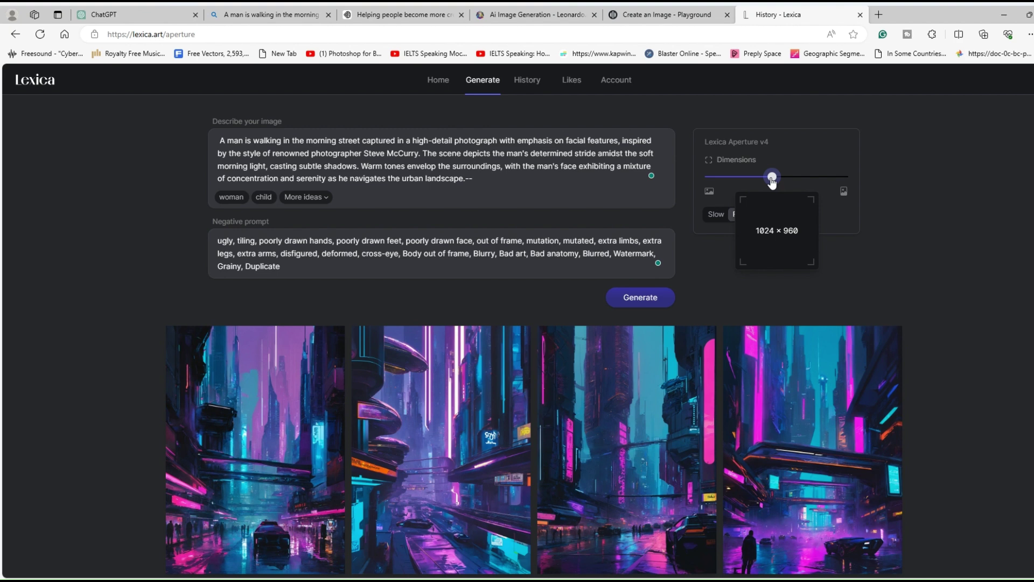
{"action": "scroll", "coordinate": [687, 351], "scroll_direction": "down", "scroll_amount": 2}
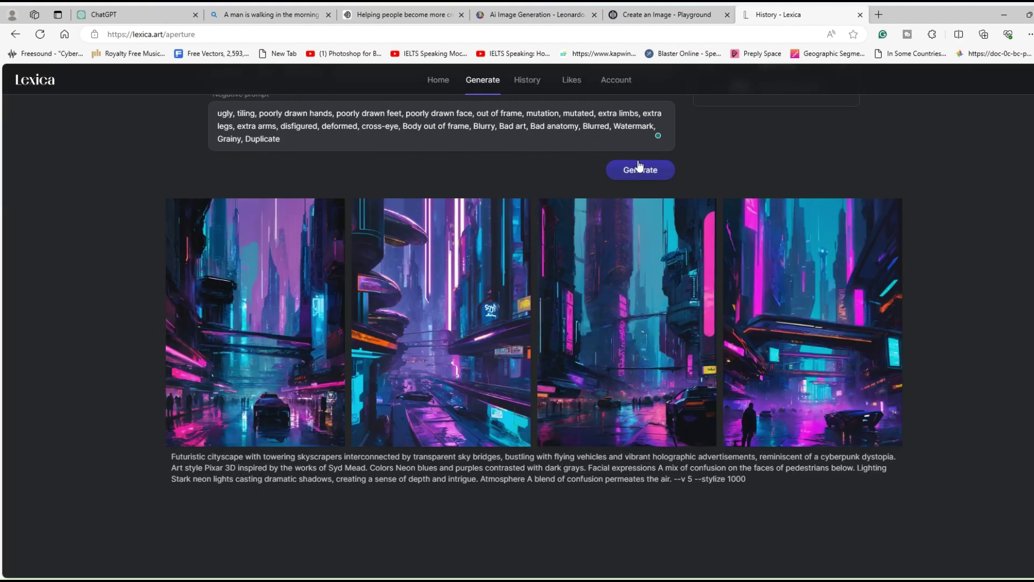
{"action": "scroll", "coordinate": [630, 285], "scroll_direction": "up", "scroll_amount": 2}
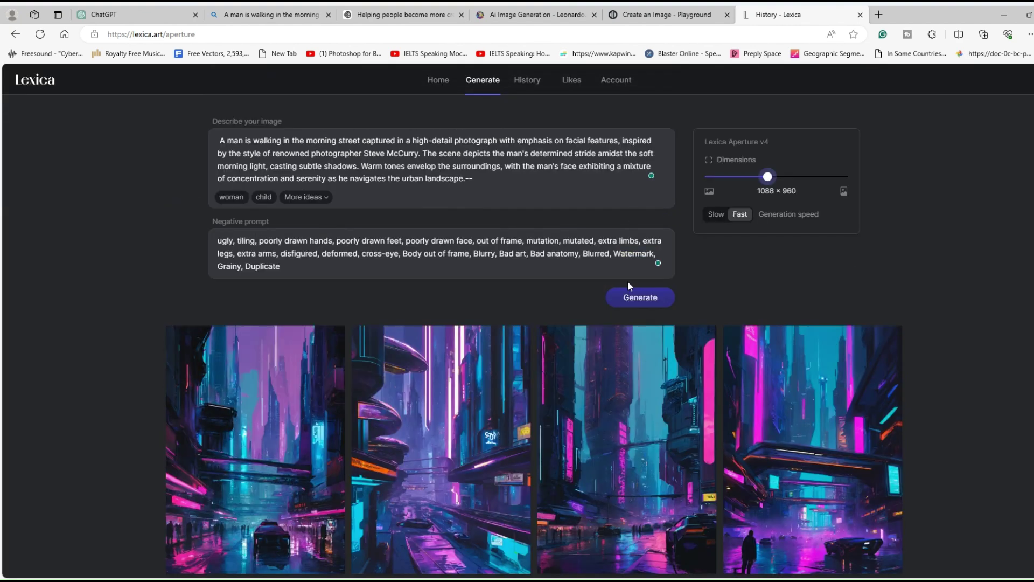
{"action": "left_click", "coordinate": [324, 198]}
{"action": "left_click", "coordinate": [307, 198]}
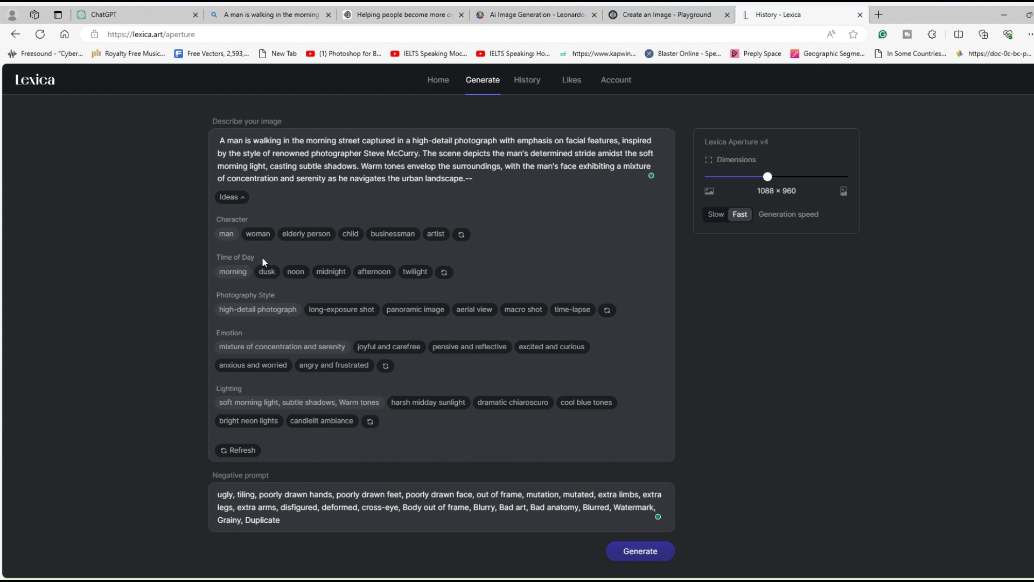
Generate the walking man images with Lexica Aperture v4 and enlarge the fourth one.
{"action": "left_click", "coordinate": [649, 555]}
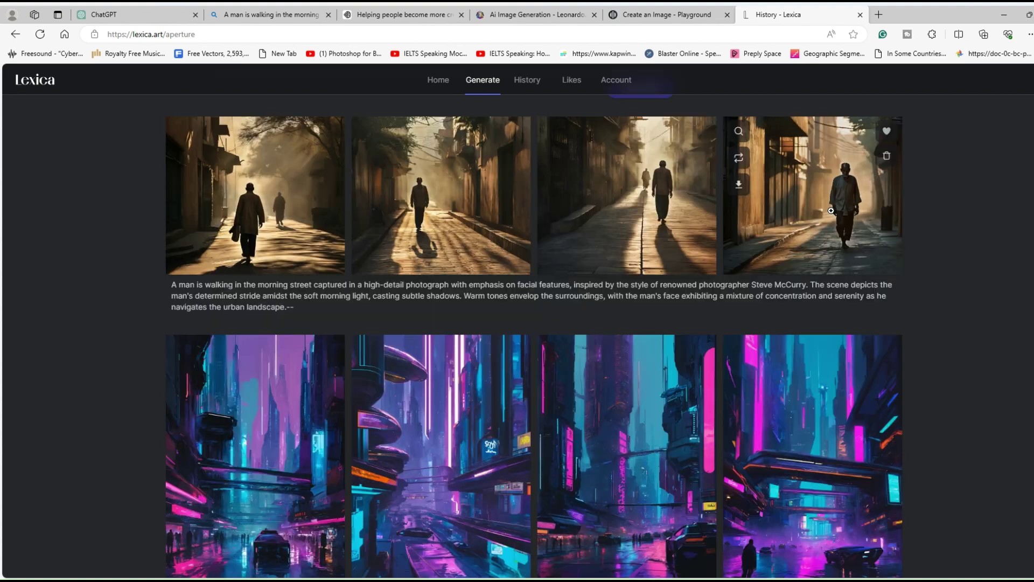
{"action": "left_click", "coordinate": [828, 206]}
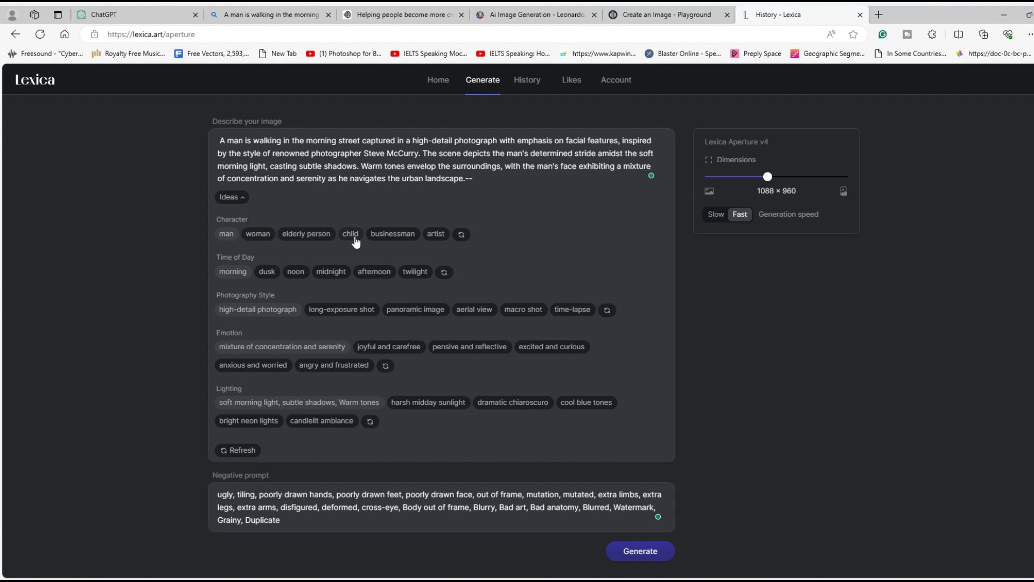
Apply the prompt ideas businessman, noon, panoramic image, joyful and carefree, and dramatic chiaroscuro, and generate new images.
{"action": "left_click", "coordinate": [392, 237]}
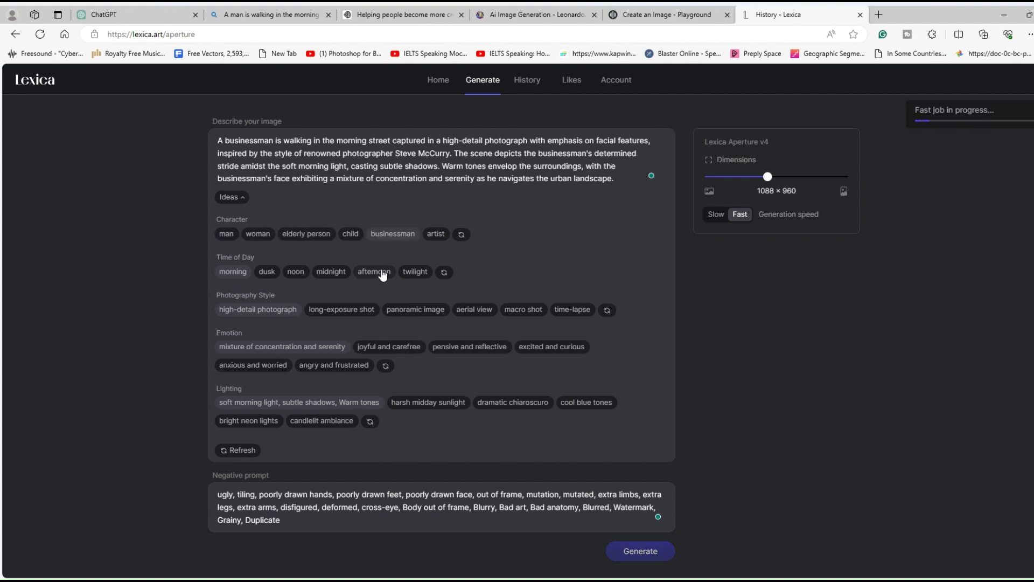
{"action": "left_click", "coordinate": [297, 273]}
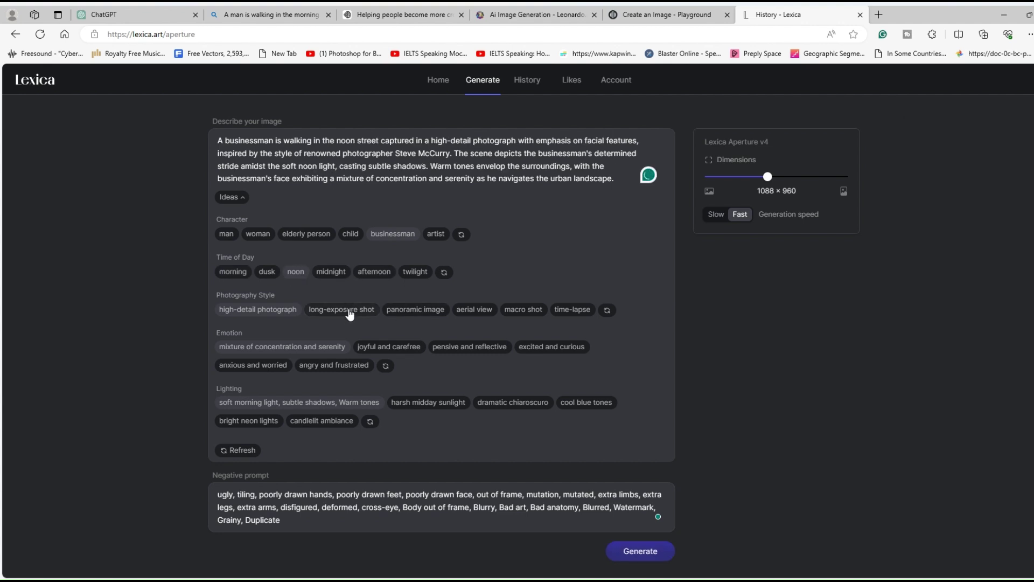
{"action": "left_click", "coordinate": [407, 316]}
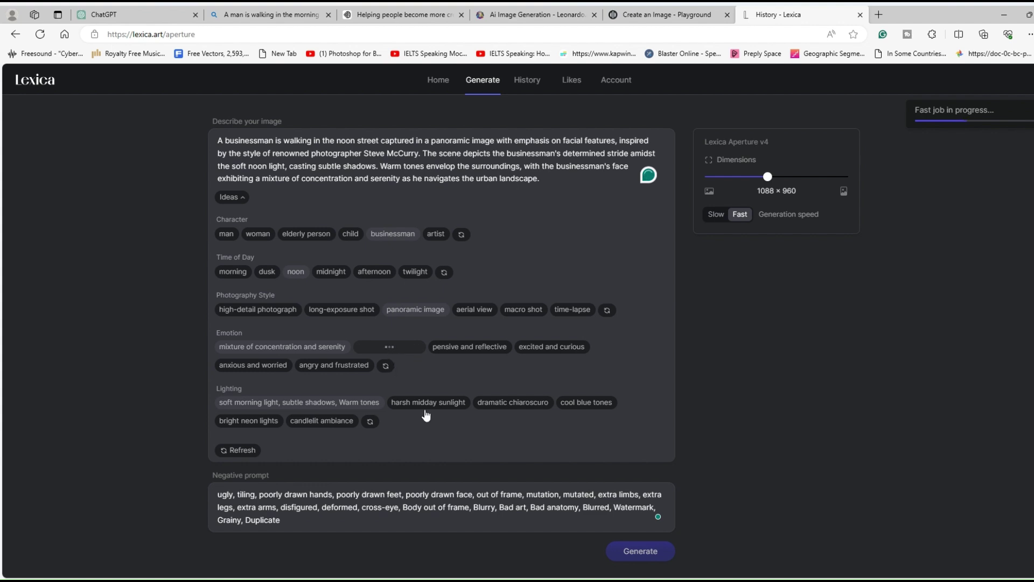
{"action": "scroll", "coordinate": [593, 549], "scroll_direction": "down", "scroll_amount": 2}
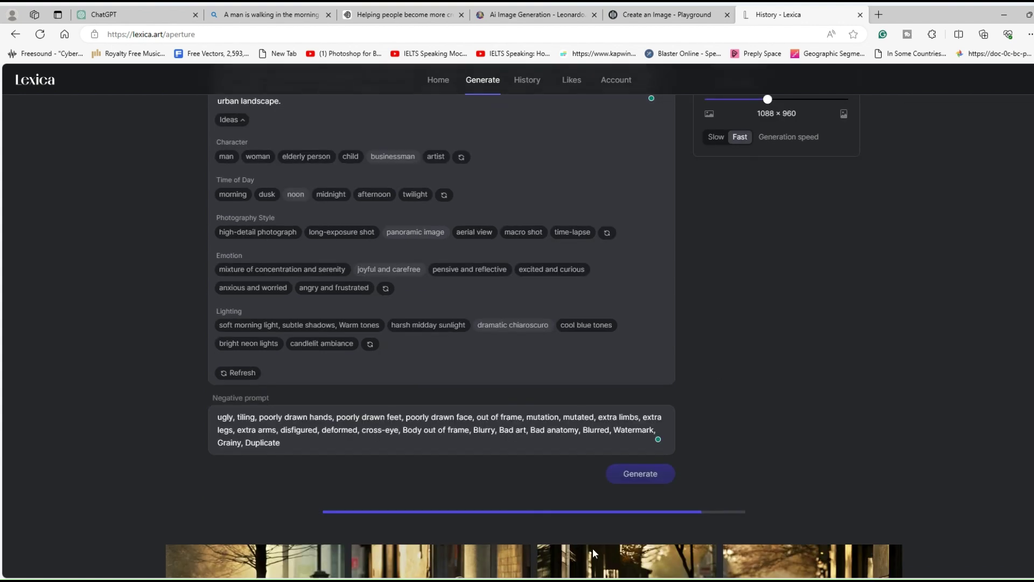
{"action": "left_click", "coordinate": [637, 474]}
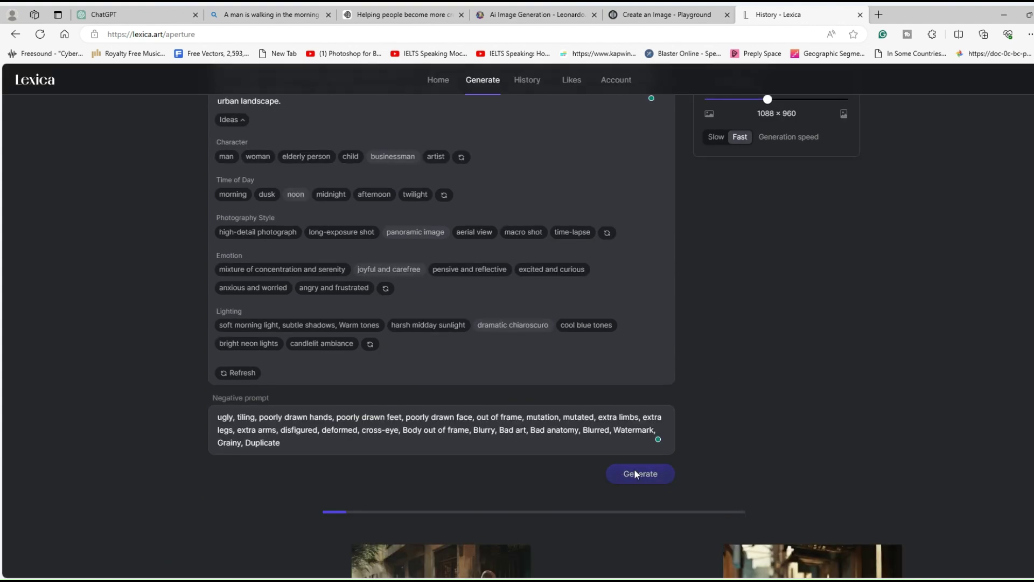
Enlarge the fourth generated image of the businessman facing the camera, close the preview and return to the prompt settings.
{"action": "scroll", "coordinate": [793, 422], "scroll_direction": "down", "scroll_amount": 4}
{"action": "scroll", "coordinate": [787, 421], "scroll_direction": "down", "scroll_amount": 1}
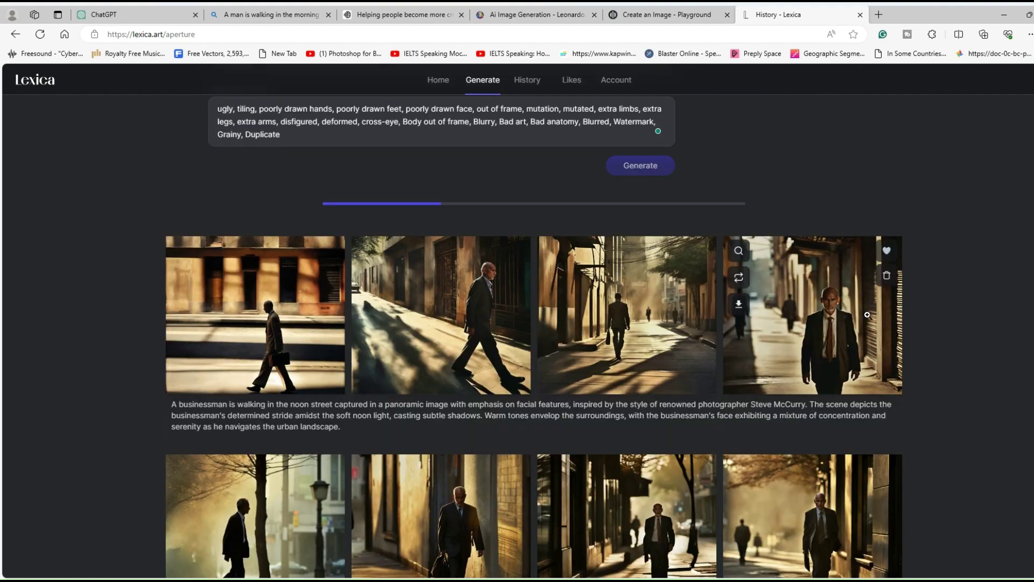
{"action": "left_click", "coordinate": [868, 314]}
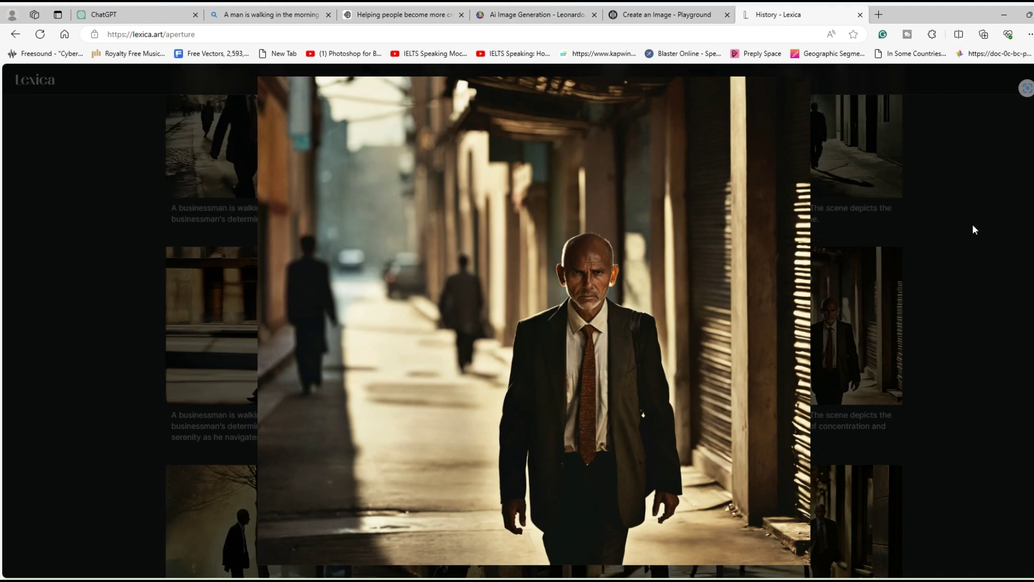
{"action": "left_click", "coordinate": [883, 234]}
{"action": "scroll", "coordinate": [720, 312], "scroll_direction": "up", "scroll_amount": 3}
{"action": "scroll", "coordinate": [719, 312], "scroll_direction": "up", "scroll_amount": 5}
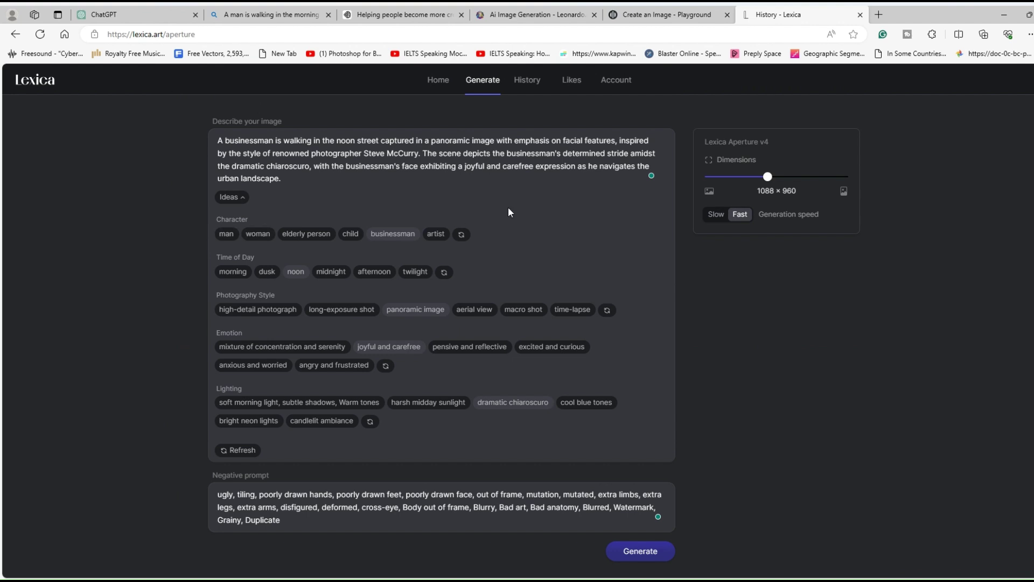
Switch through the walking man results in Designer, Playground and Ideogram, and collapse Ideogram's prompt editor to view its images.
{"action": "left_click", "coordinate": [269, 14]}
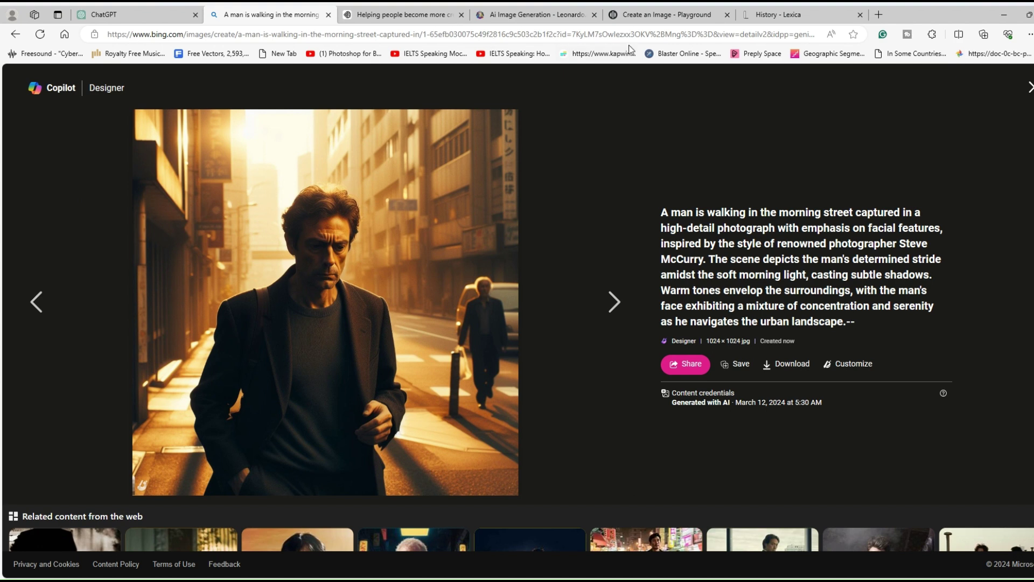
{"action": "left_click", "coordinate": [646, 15]}
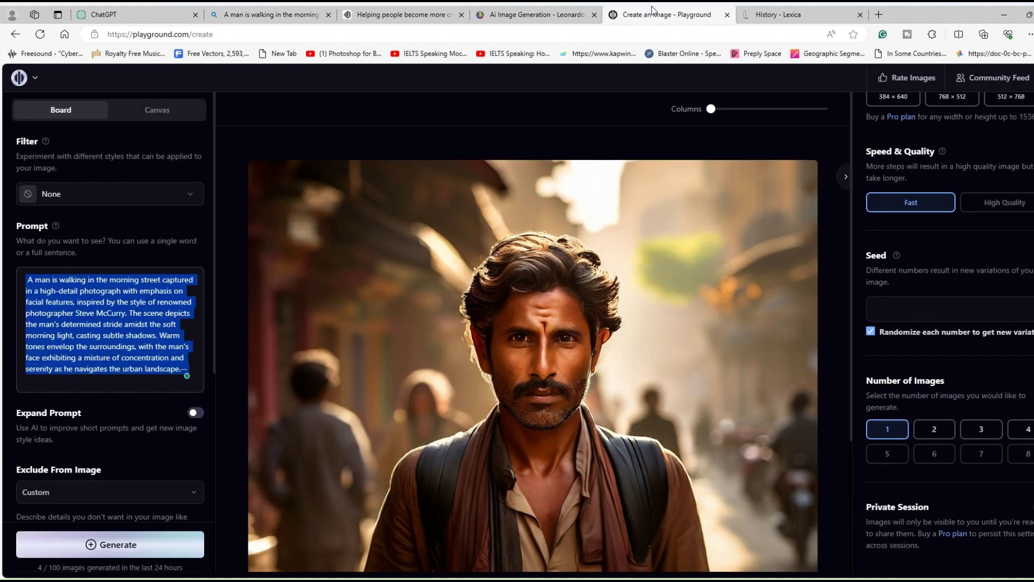
{"action": "left_click", "coordinate": [393, 15]}
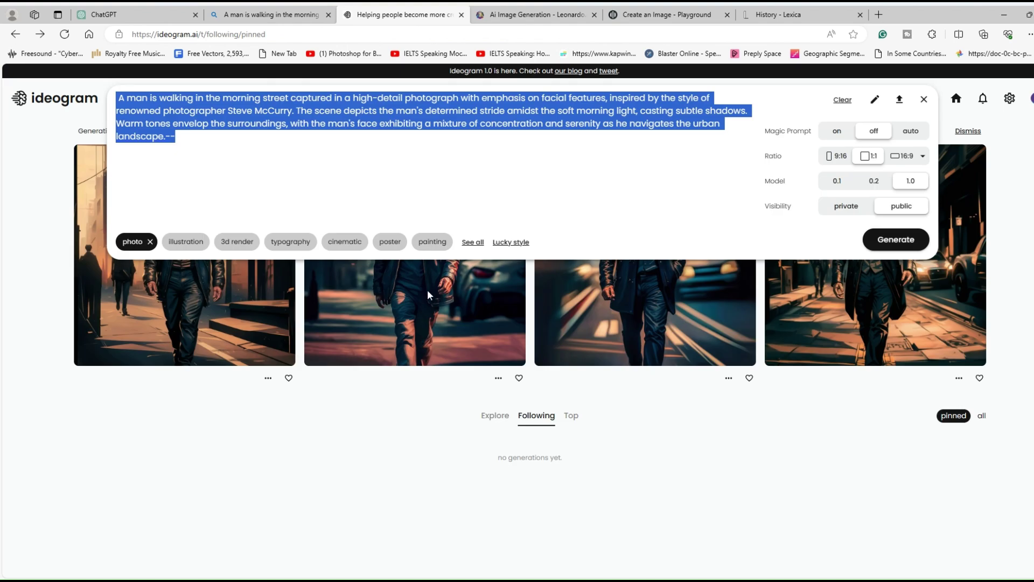
{"action": "left_click", "coordinate": [673, 426]}
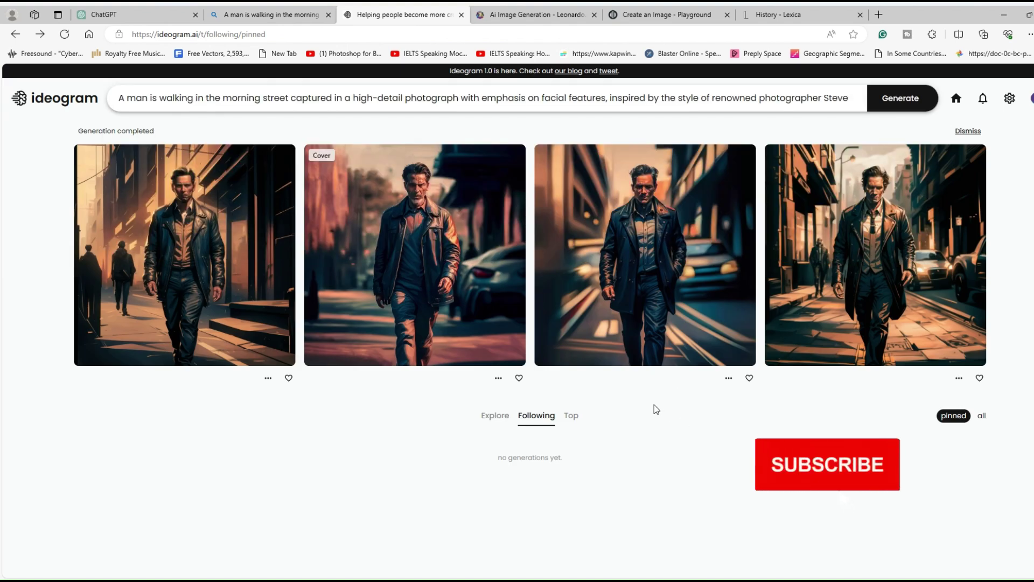